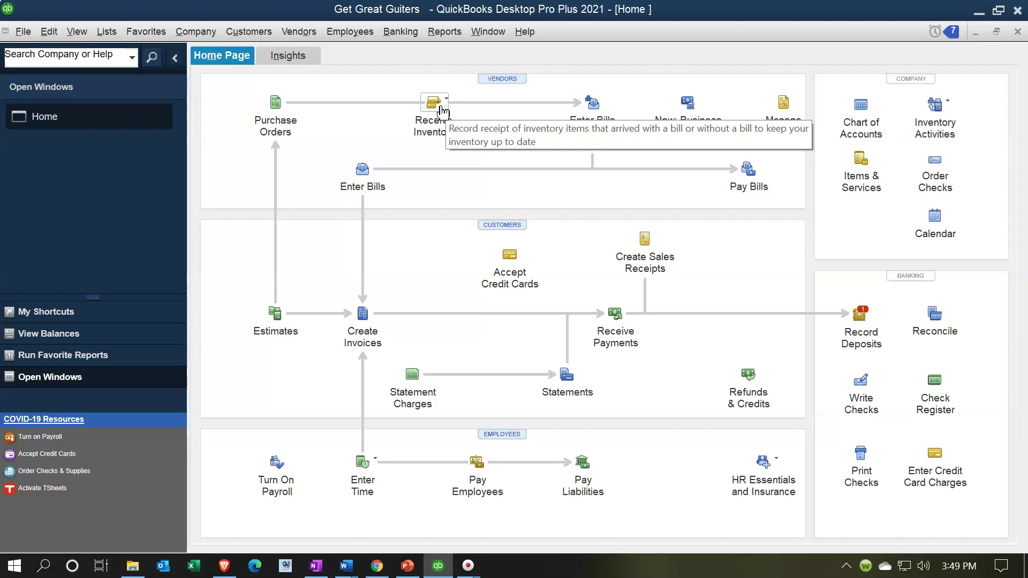
# Step: Review the most recent purchase order to Fender for the Squire guitars and close it
pyautogui.click(281, 101)
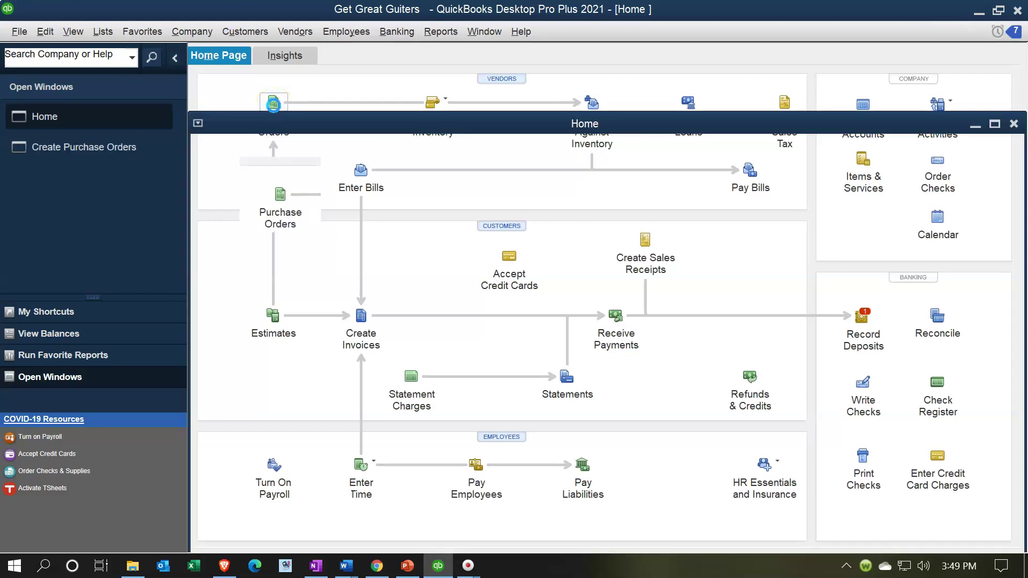
pyautogui.click(204, 78)
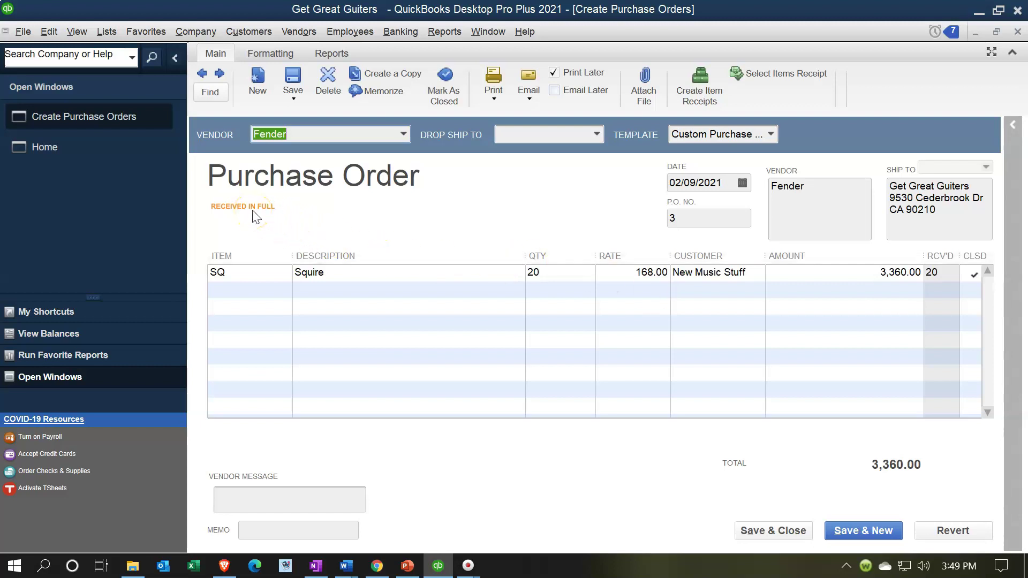
pyautogui.click(1018, 32)
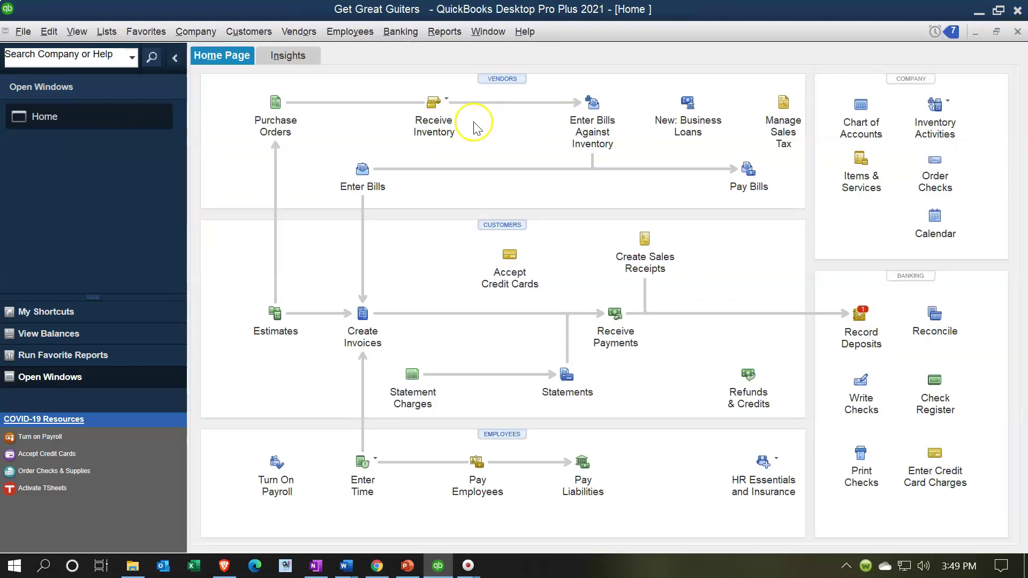
# Step: Start receiving inventory with a bill, go back to the previous Fender bill to review its billable customer line, and close it
pyautogui.click(447, 105)
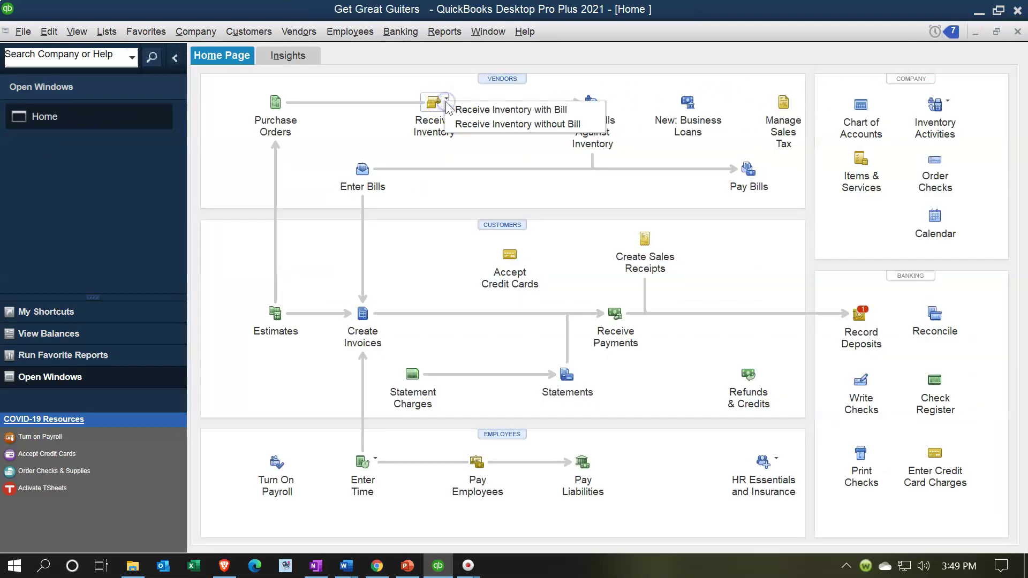
pyautogui.click(455, 110)
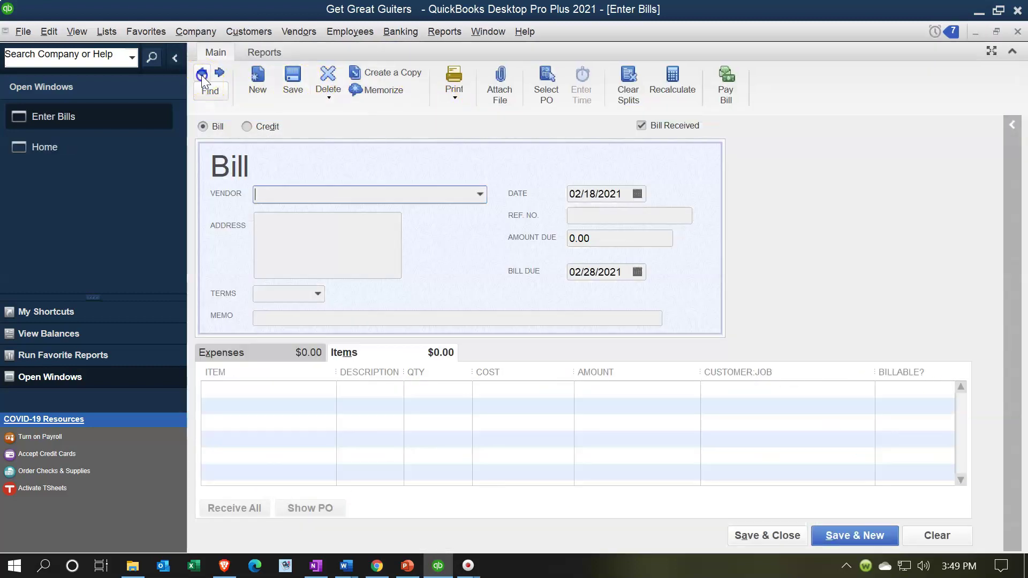
pyautogui.click(201, 74)
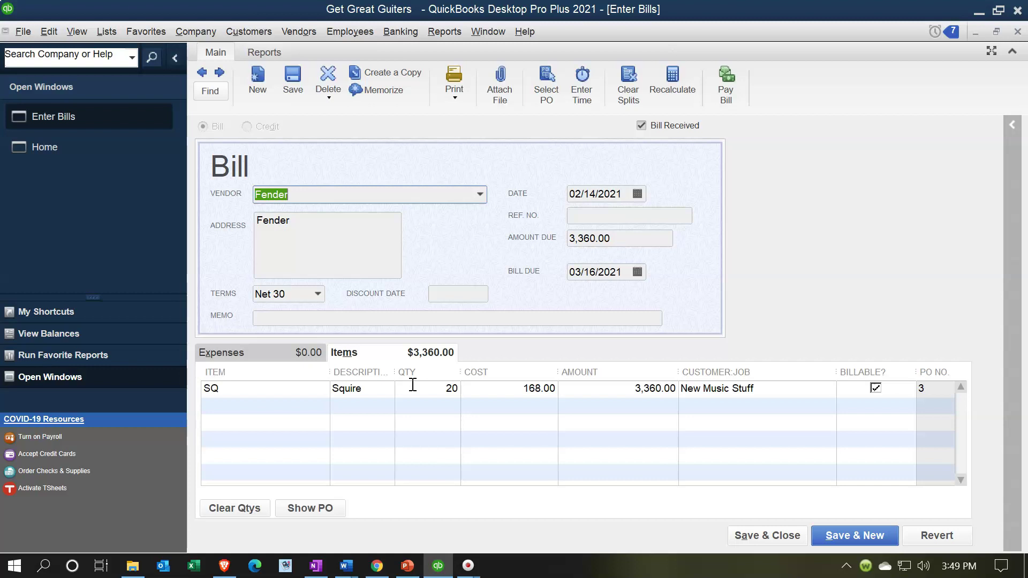
pyautogui.click(798, 393)
pyautogui.click(865, 397)
pyautogui.click(1017, 32)
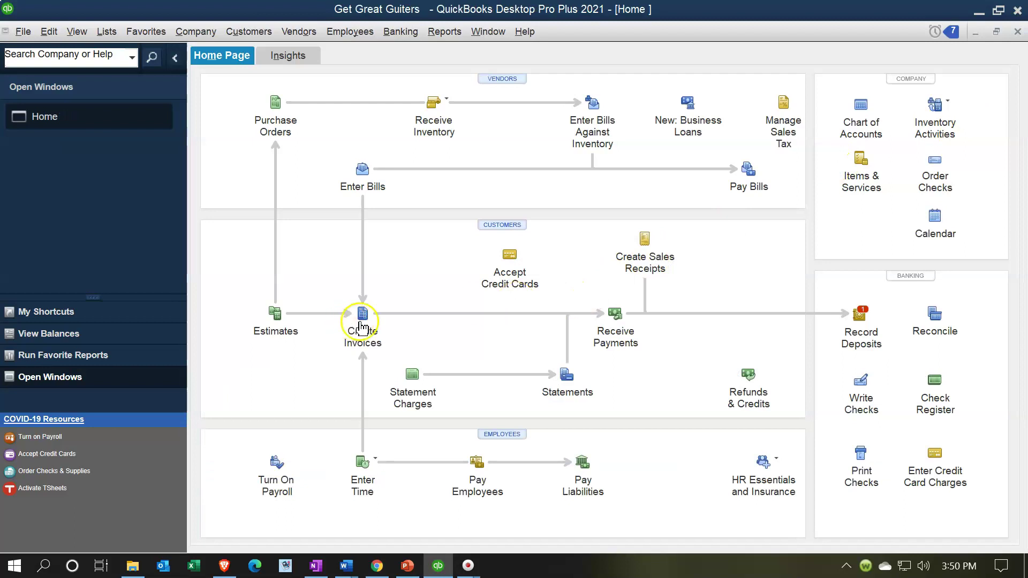
# Step: Start a new invoice for the customer New Music Stuff
pyautogui.click(363, 316)
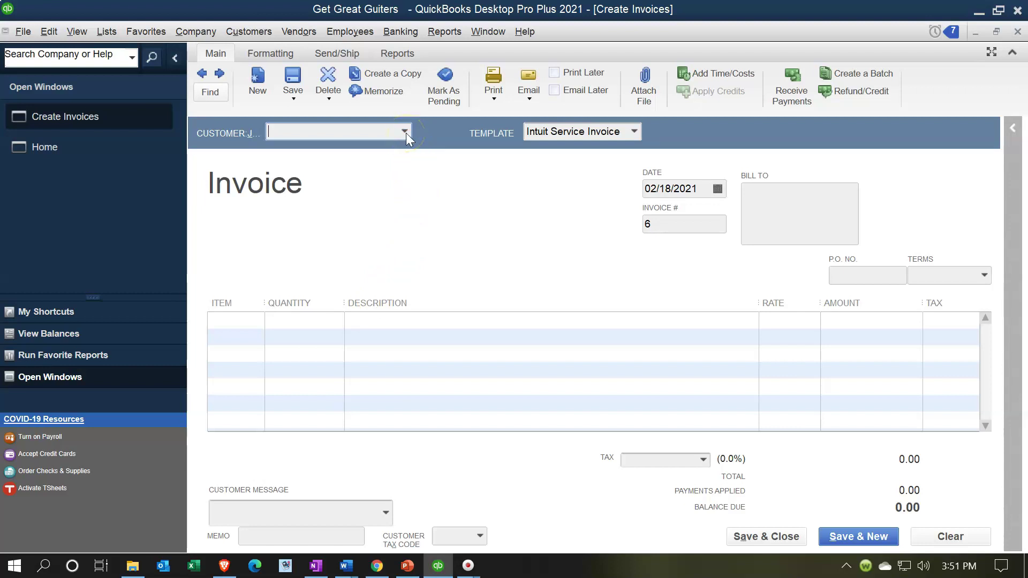
pyautogui.write('Music Stuff Store')
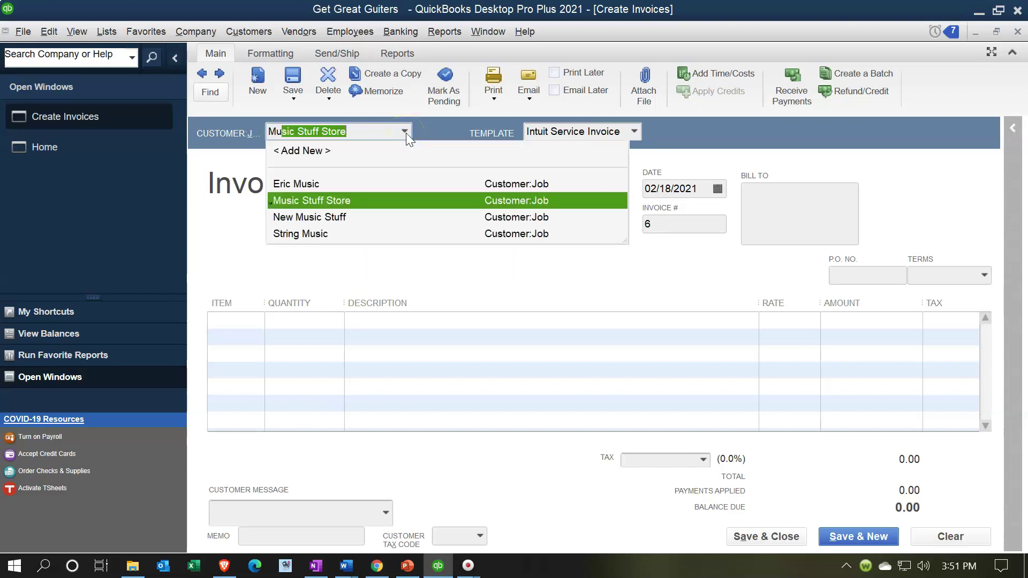
pyautogui.press('Down')
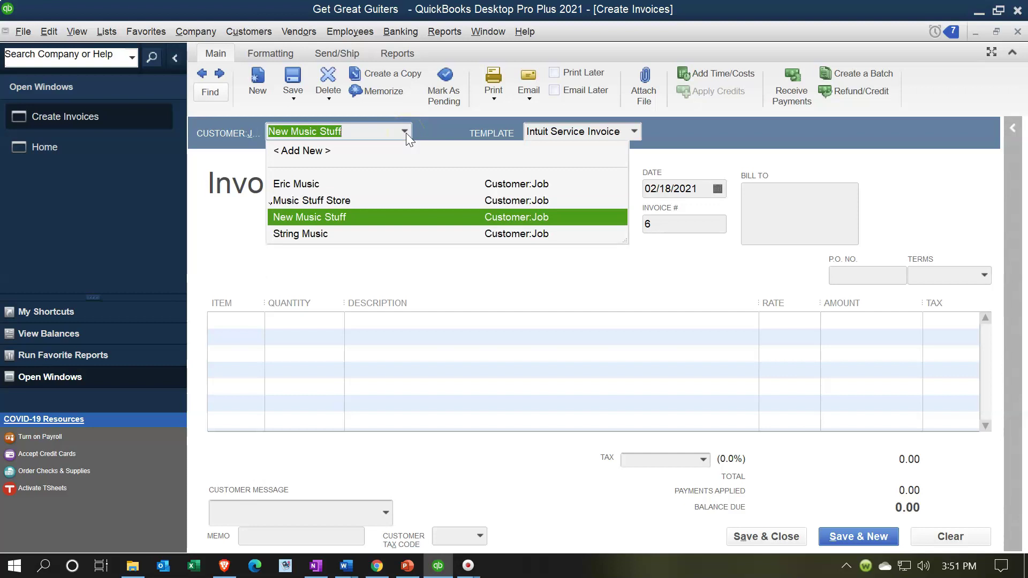
pyautogui.click(362, 217)
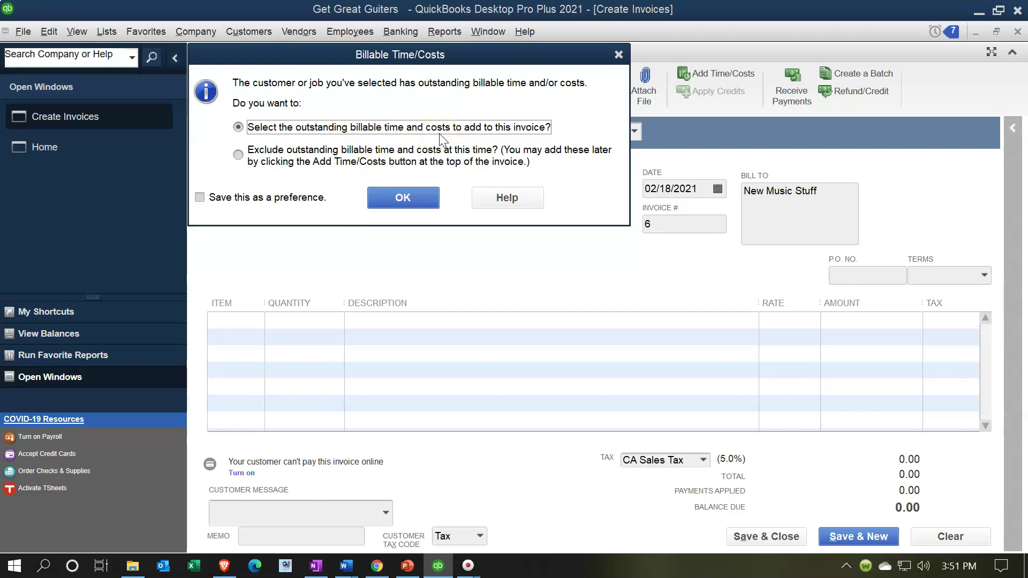
# Step: Choose to bring in outstanding billable costs and add the billable SQ Squire item to the invoice
pyautogui.click(425, 199)
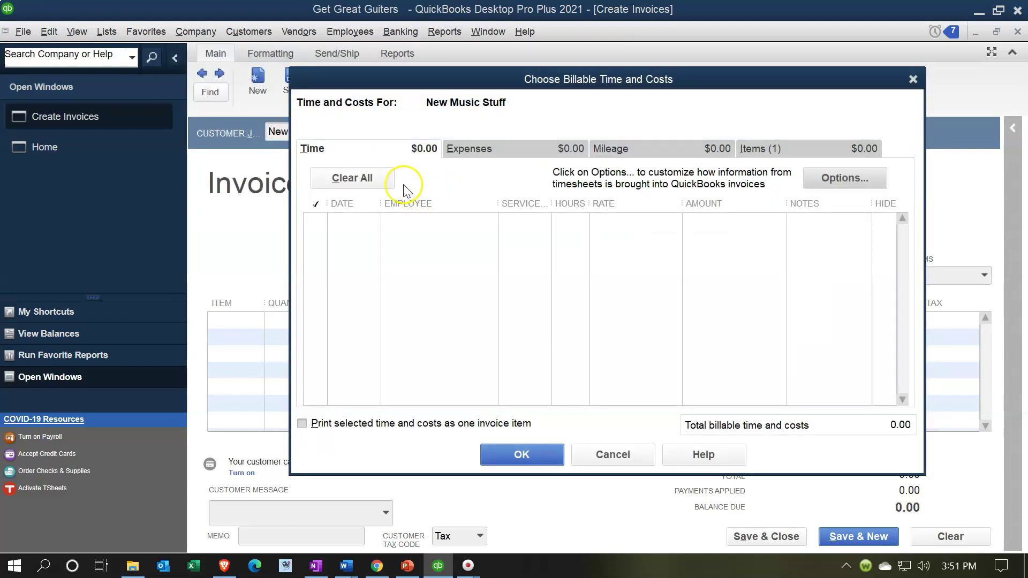
pyautogui.click(775, 153)
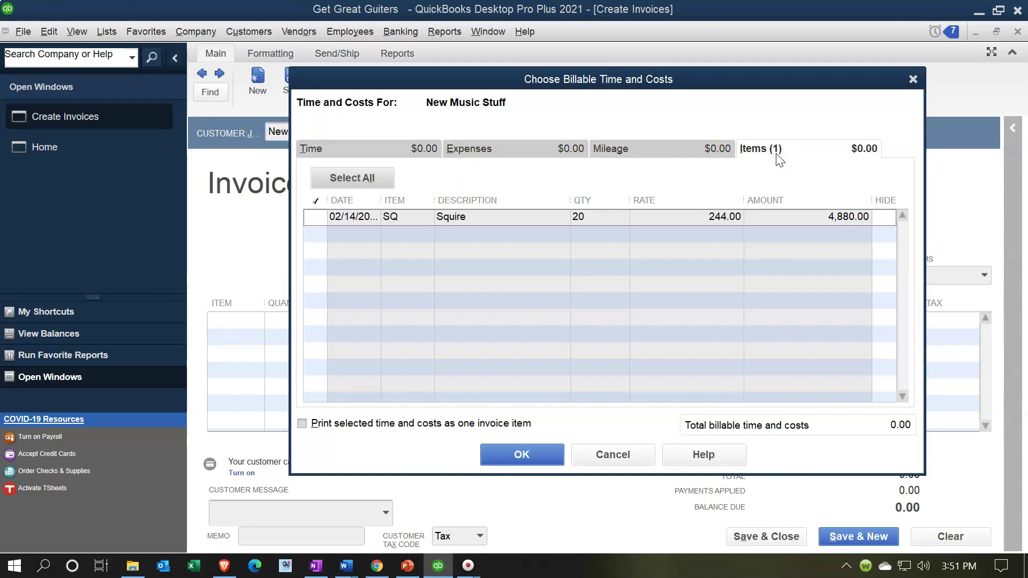
pyautogui.click(315, 217)
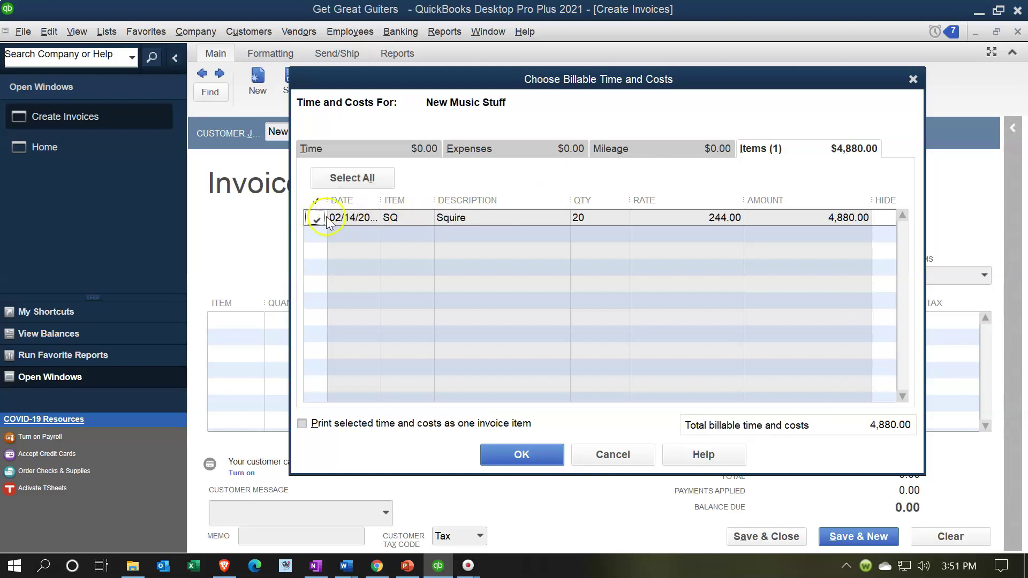
pyautogui.click(503, 448)
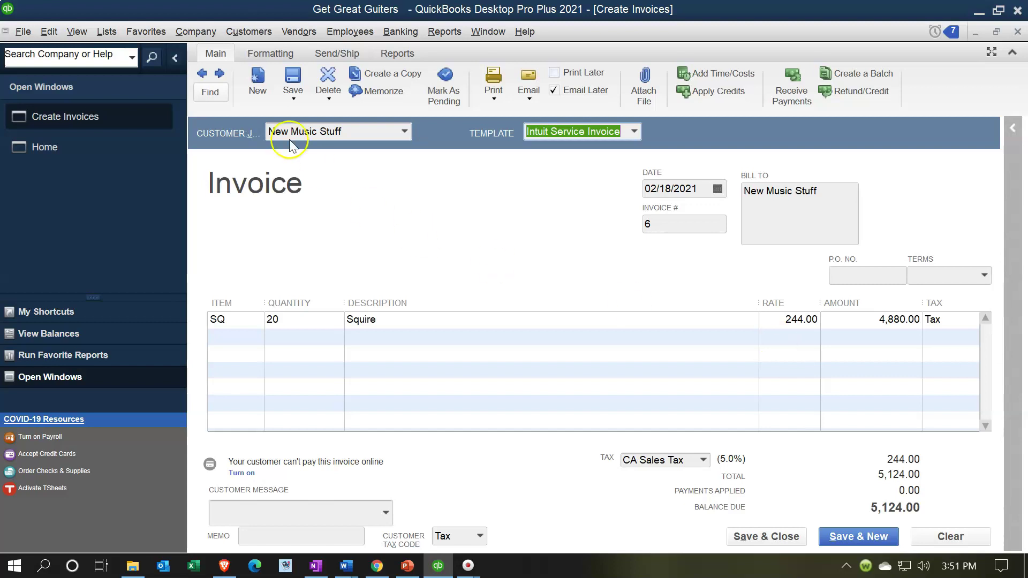
# Step: Inspect the cost and sales price of the SQ item in the Item List, and return to the invoice
pyautogui.click(116, 43)
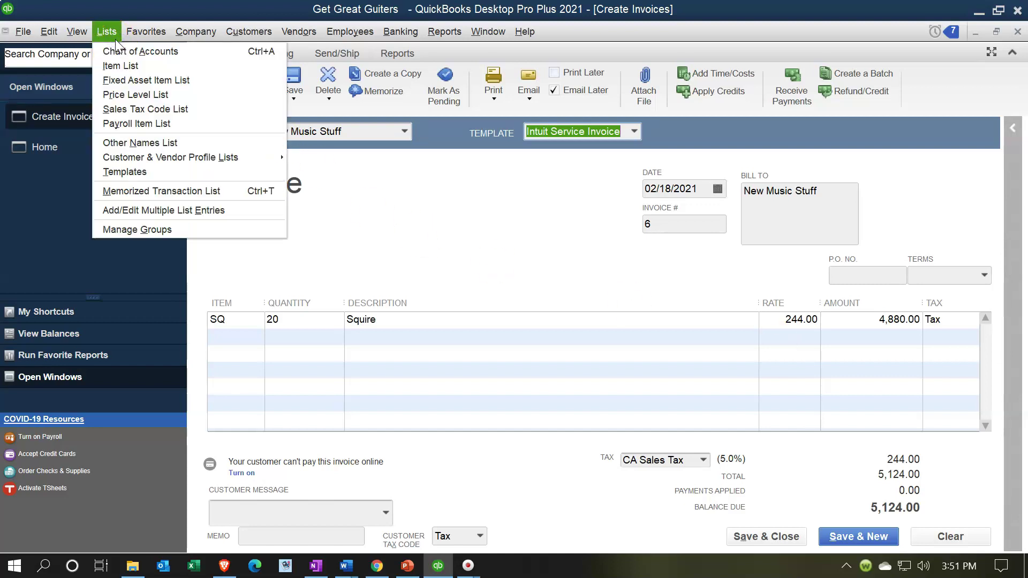
pyautogui.click(117, 63)
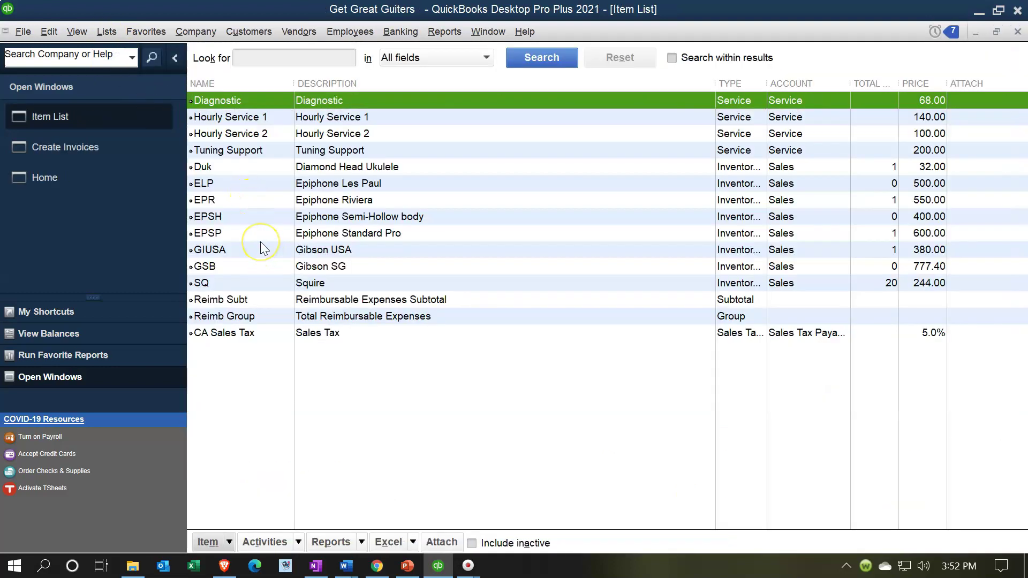
pyautogui.click(256, 284)
pyautogui.rightClick(311, 286)
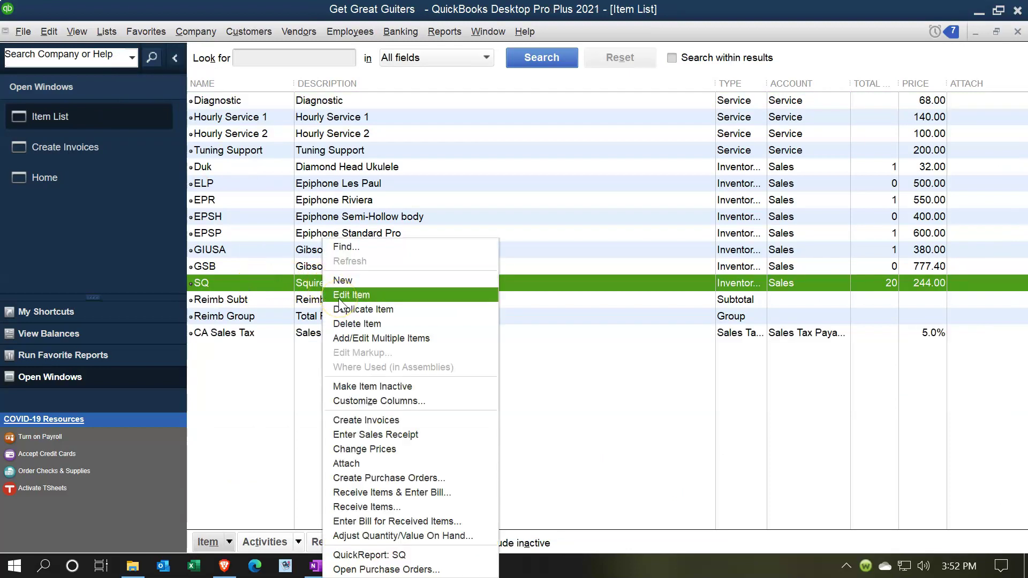
pyautogui.click(341, 298)
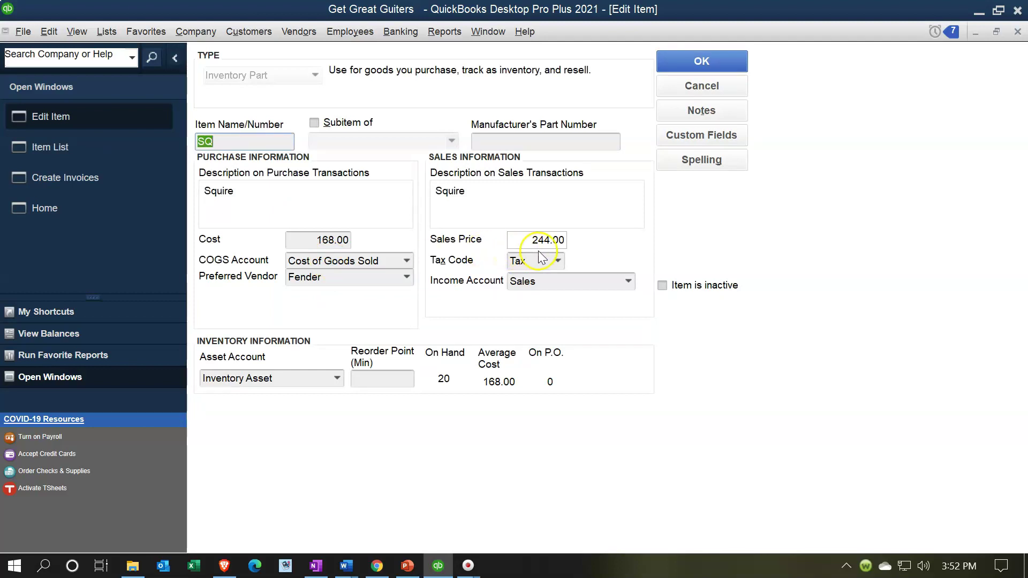
pyautogui.click(1017, 32)
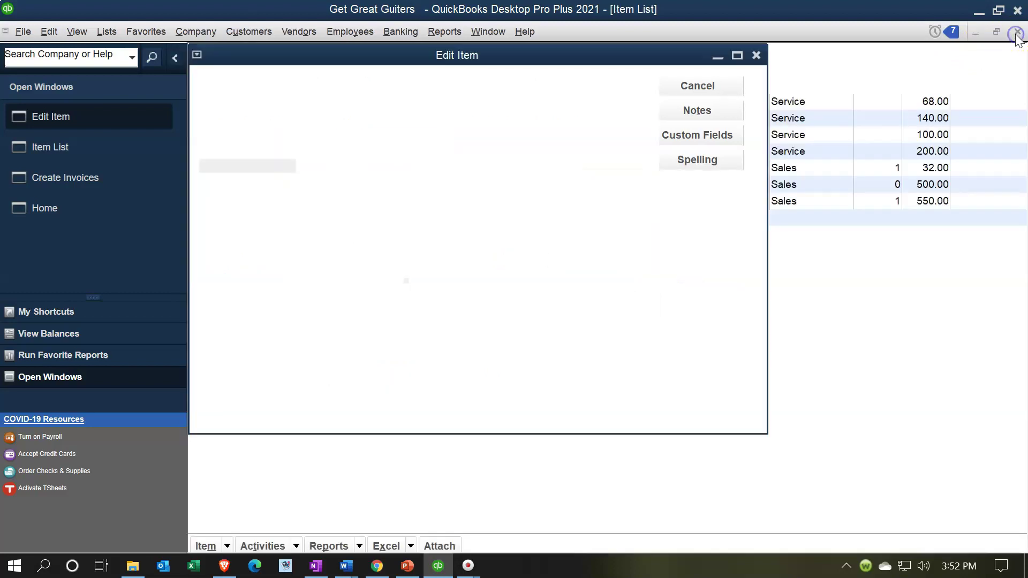
pyautogui.click(1017, 32)
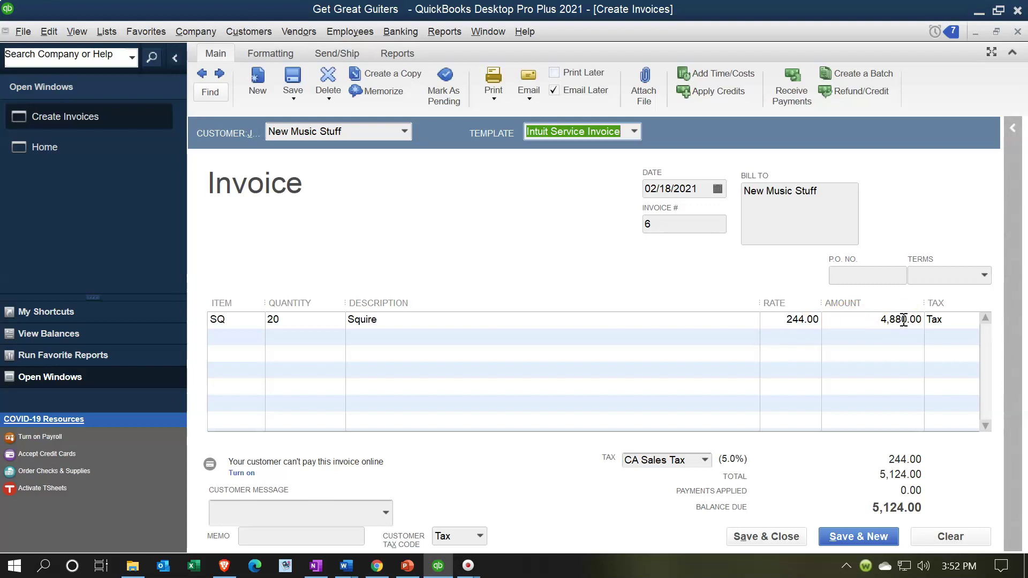
# Step: Set the invoice date to 02/19/2021, and save and close the invoice with Email Later turned off
pyautogui.click(702, 188)
pyautogui.press('+')
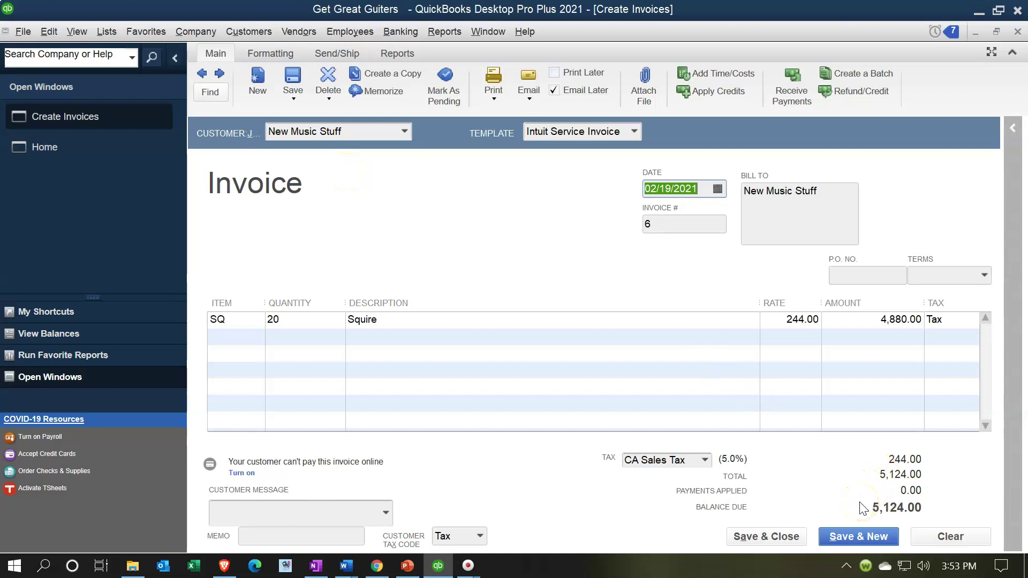
pyautogui.click(786, 537)
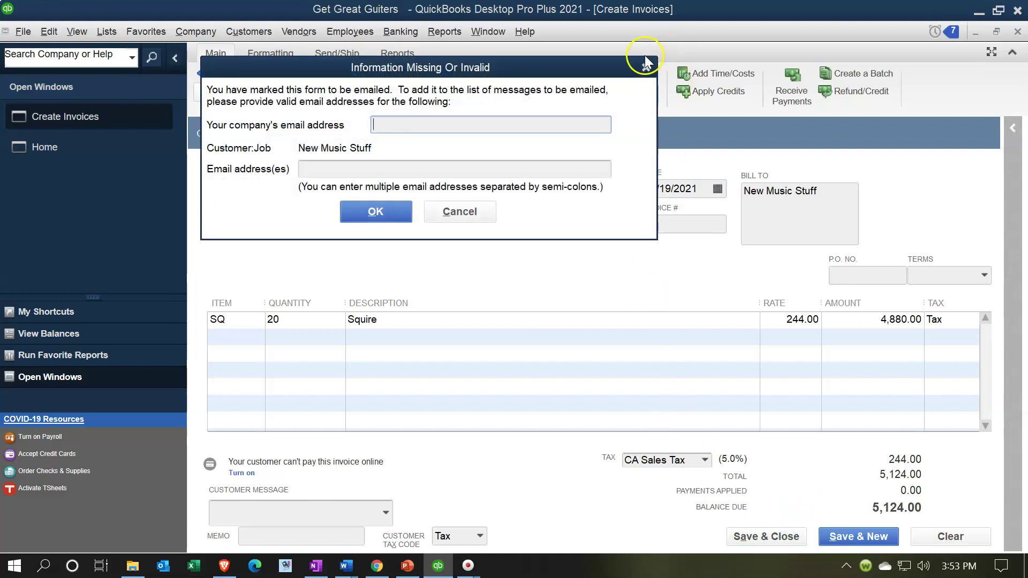
pyautogui.click(646, 68)
pyautogui.click(554, 93)
pyautogui.click(762, 538)
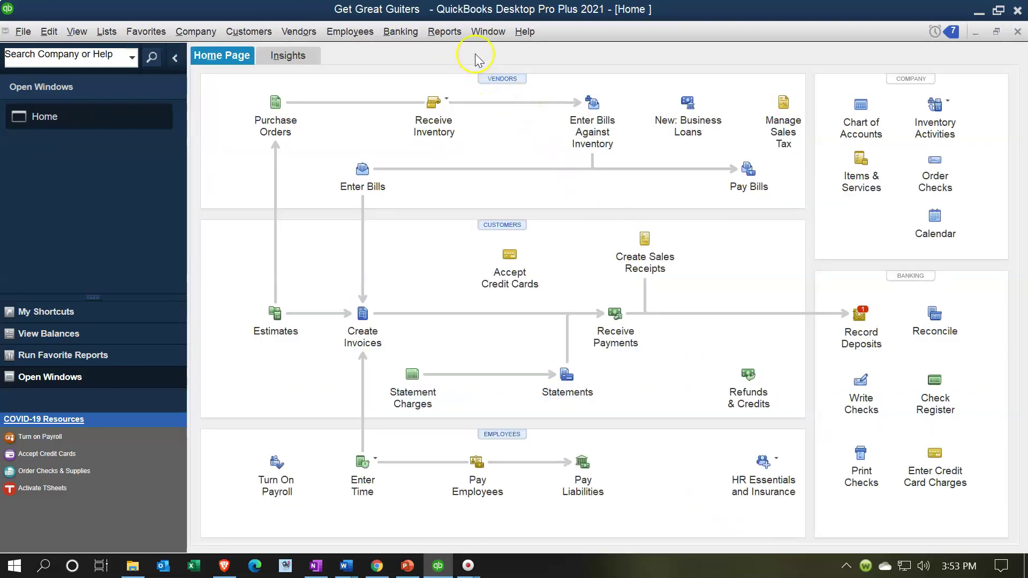
# Step: Run the Balance Sheet Standard report from the Company & Financial reports
pyautogui.click(447, 33)
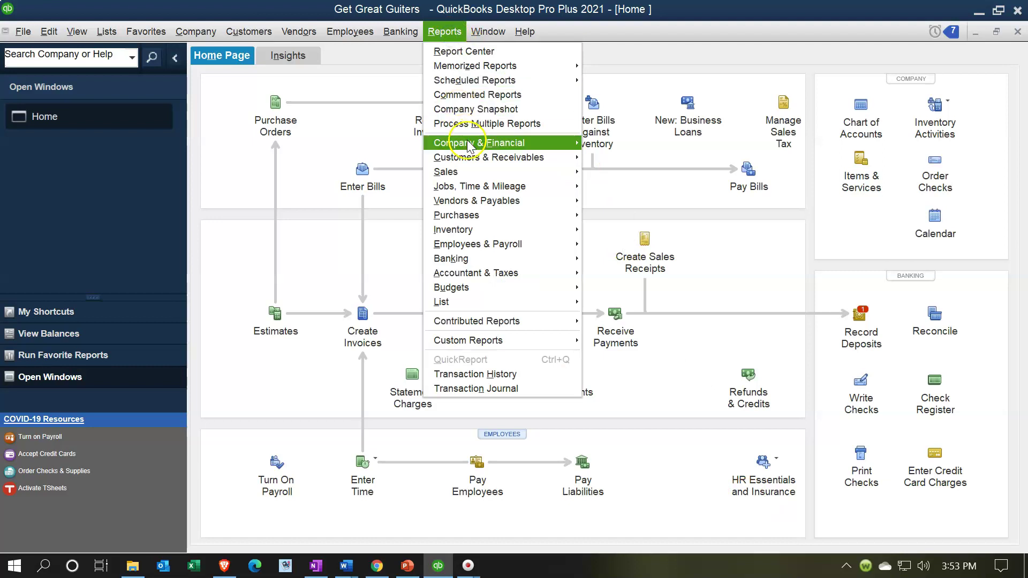
pyautogui.moveTo(470, 142)
pyautogui.click(610, 142)
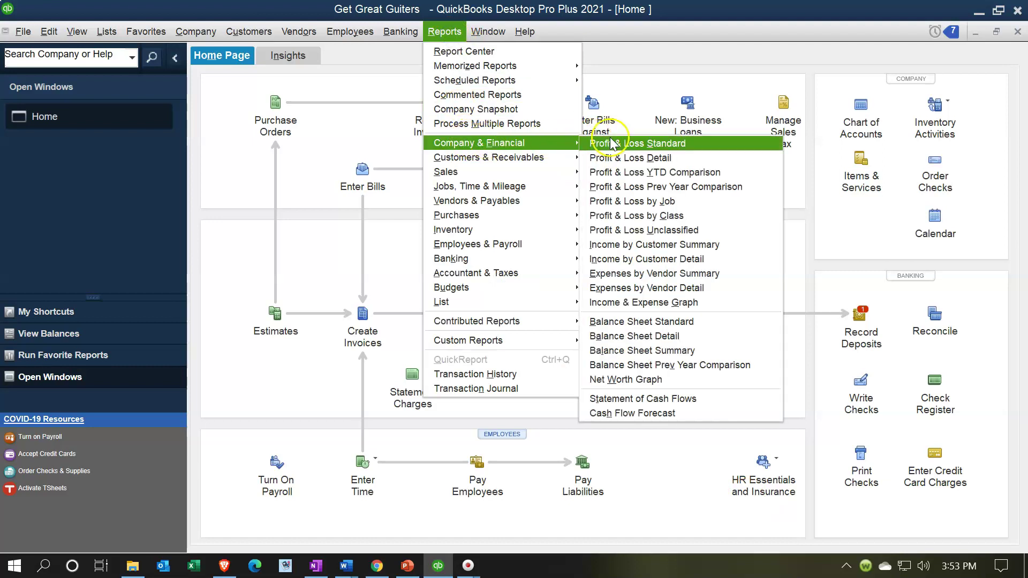
pyautogui.click(621, 320)
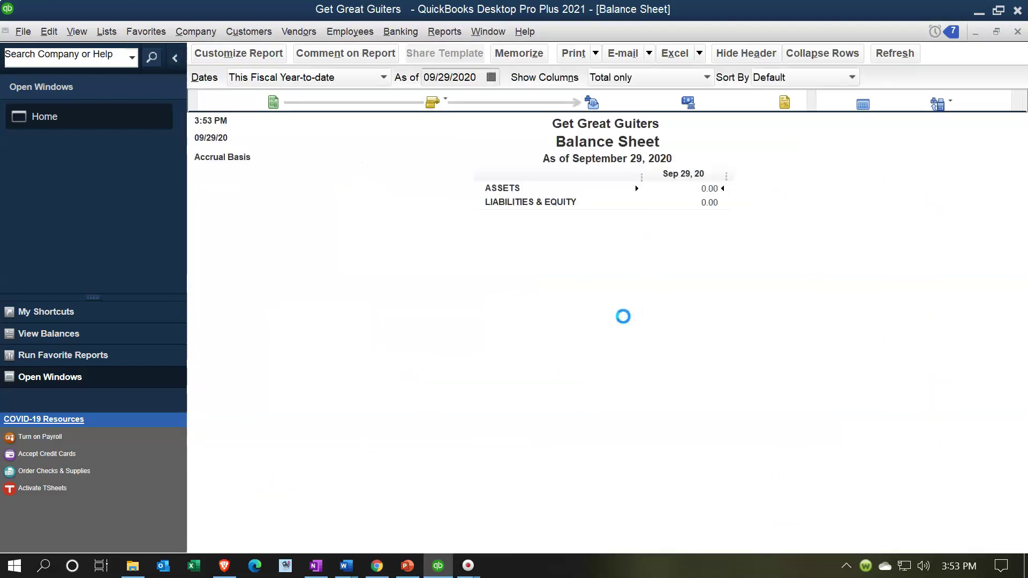
# Step: Customize the balance sheet's date range to run from 01/01/2021 to 12/31/2021
pyautogui.click(259, 56)
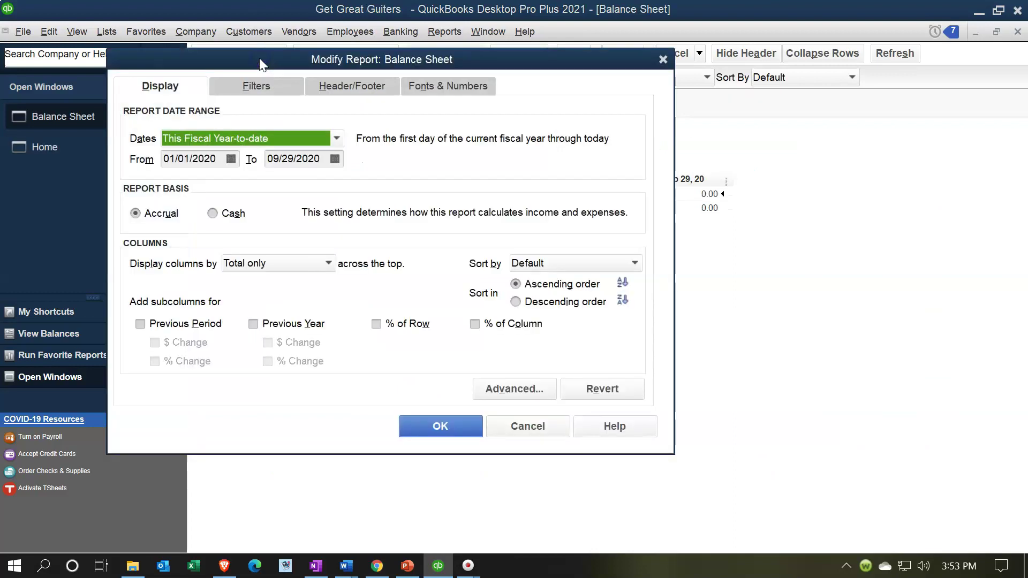
pyautogui.write('010121')
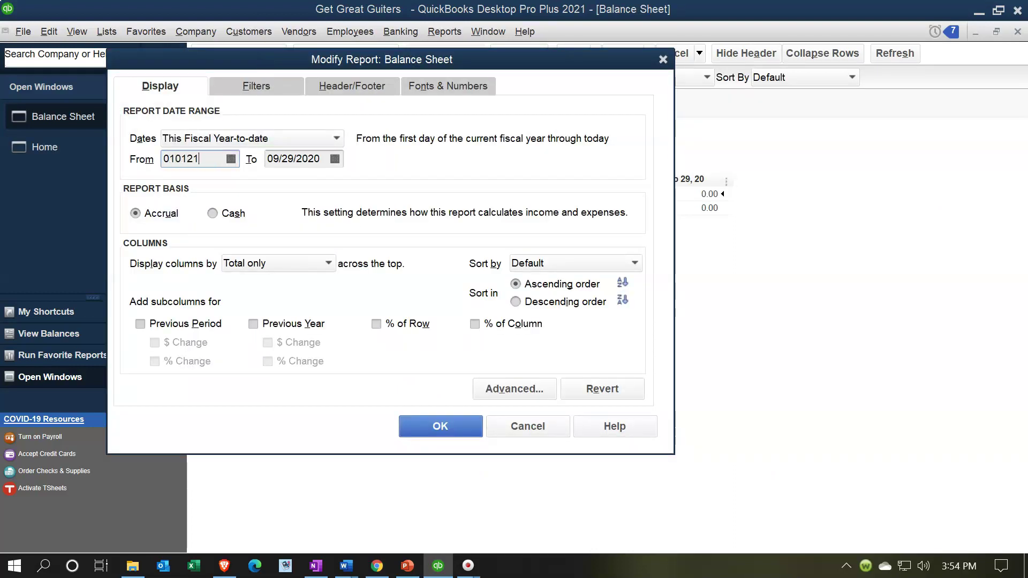
pyautogui.press('Tab')
pyautogui.write('12/31/2021')
pyautogui.press('Tab')
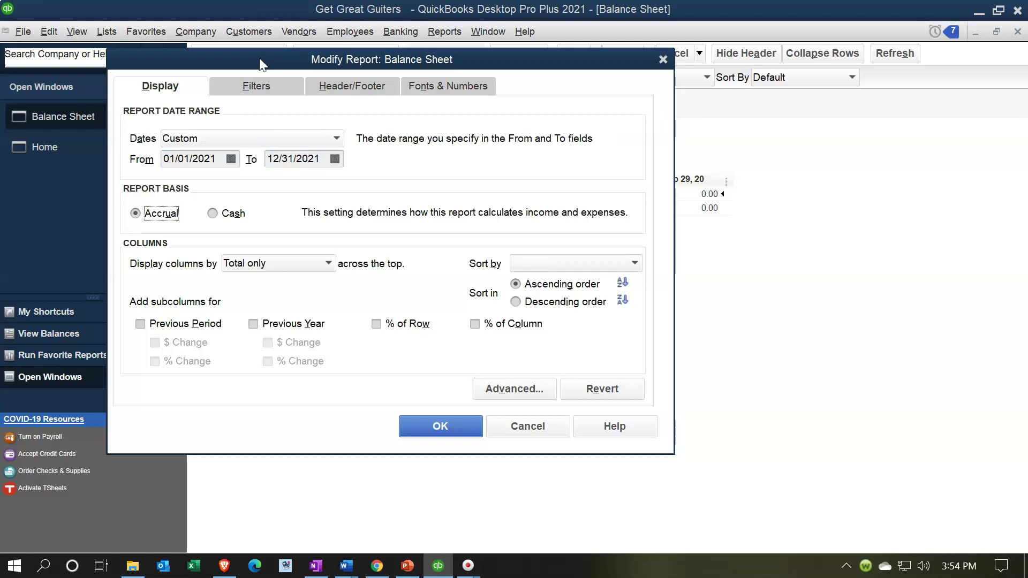
pyautogui.click(427, 425)
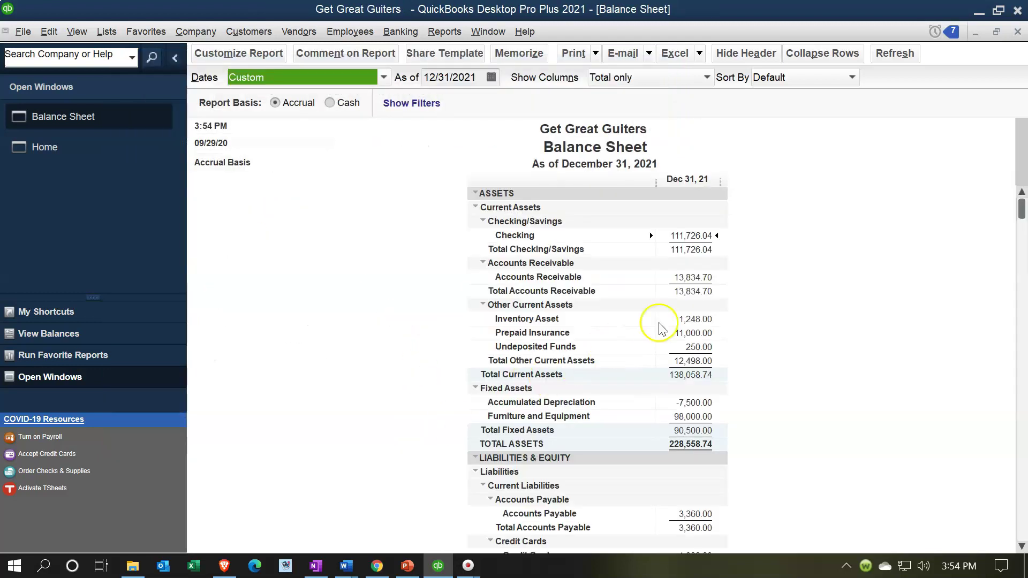
# Step: Drill down from Accounts Receivable to the New Music Stuff invoice dated 02/19/2021, review it, and close the invoice
pyautogui.doubleClick(697, 277)
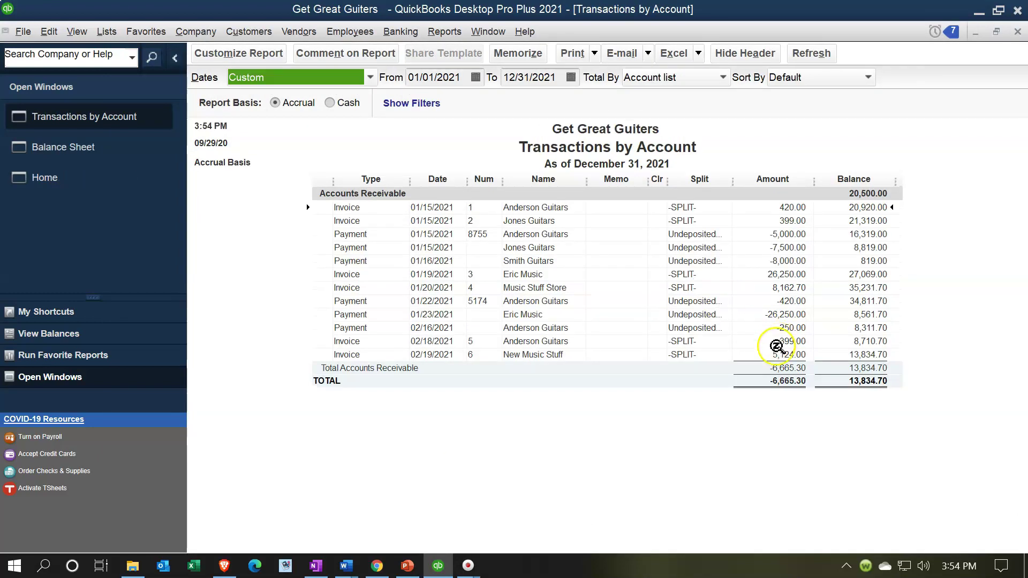
pyautogui.click(775, 355)
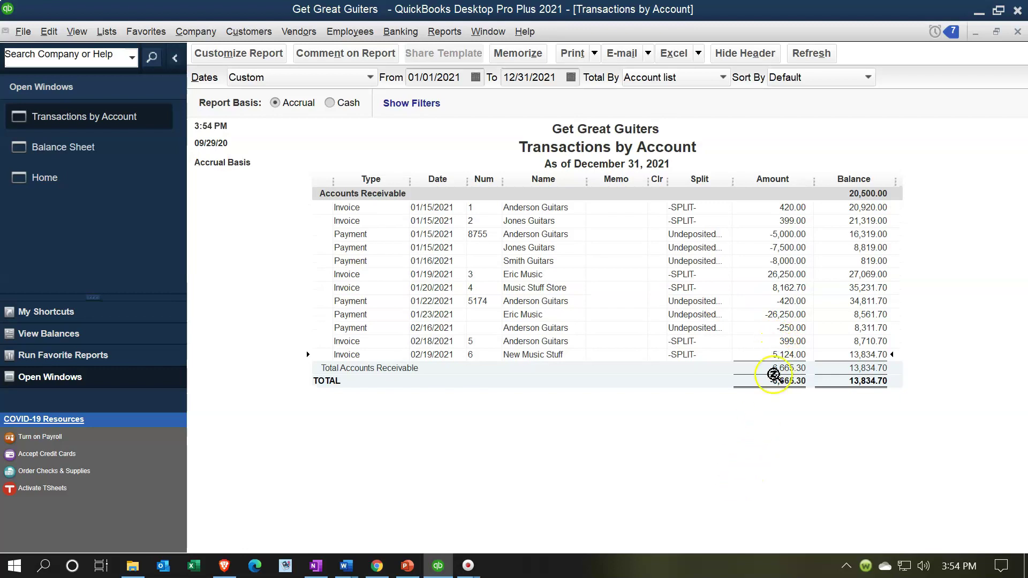
pyautogui.doubleClick(781, 355)
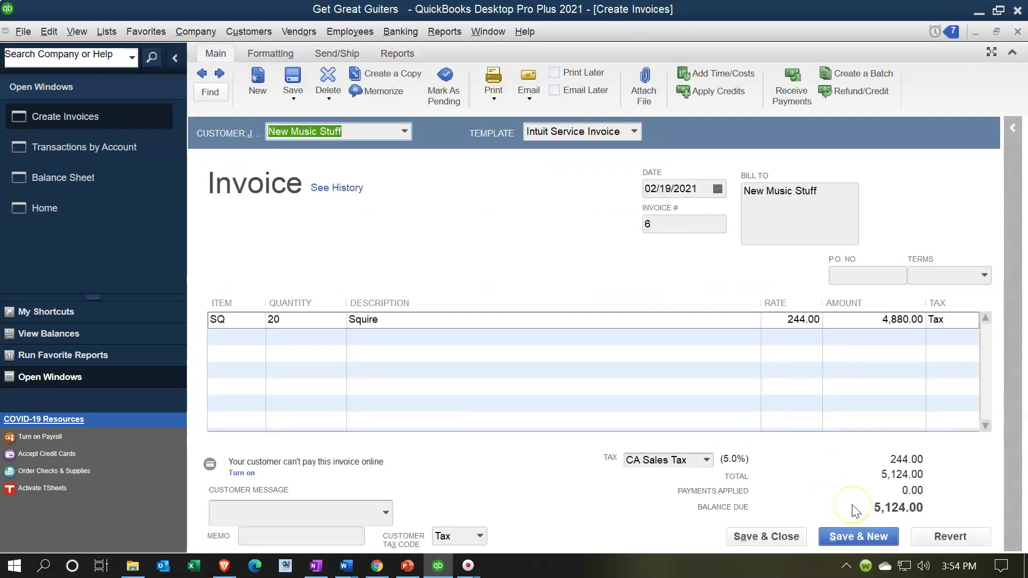
pyautogui.click(1017, 33)
pyautogui.click(1017, 34)
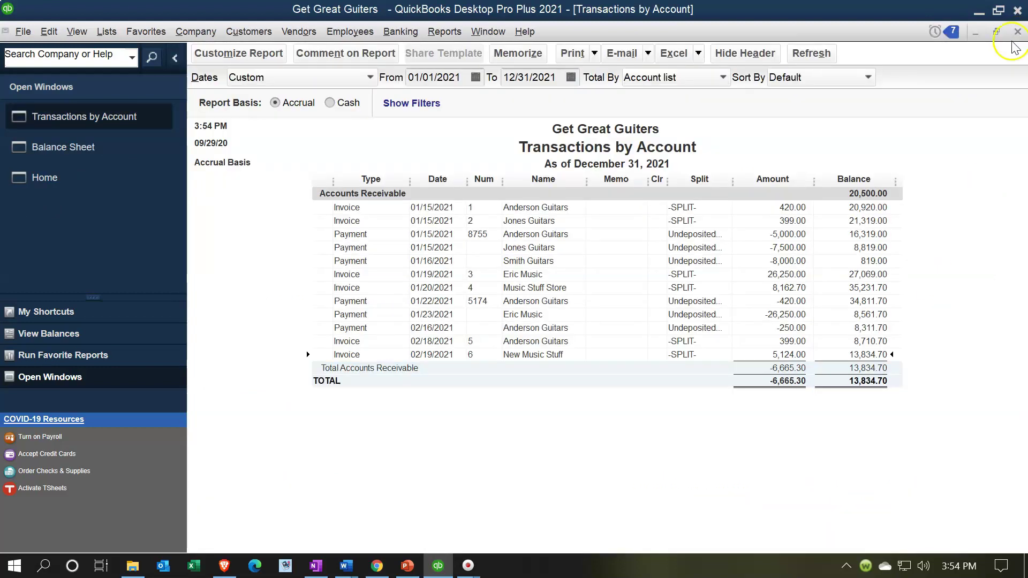
# Step: Close the Transactions by Account drill-down and run the Profit & Loss Standard report from the Company & Financial reports
pyautogui.click(444, 32)
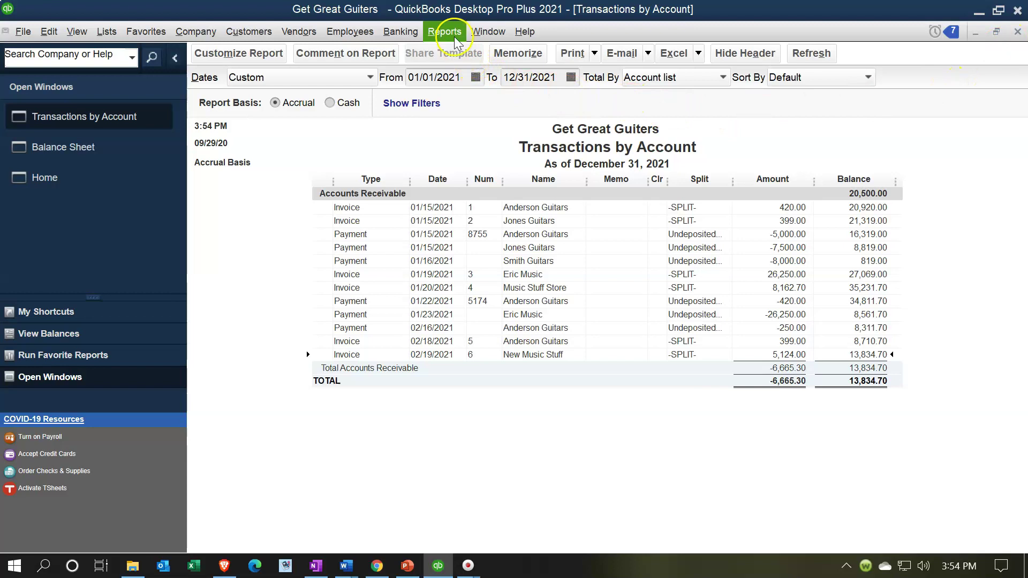
pyautogui.click(1021, 35)
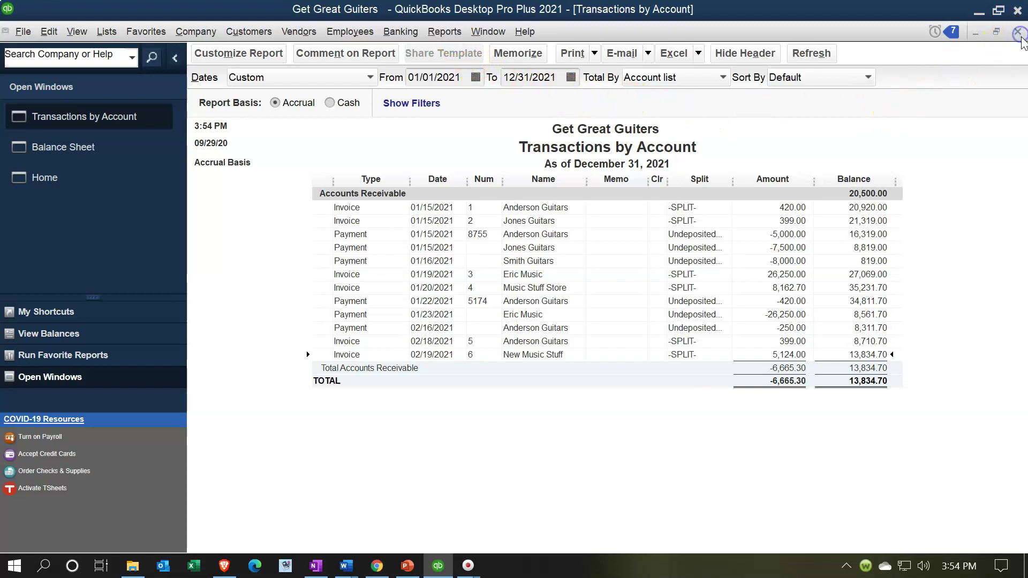
pyautogui.click(445, 32)
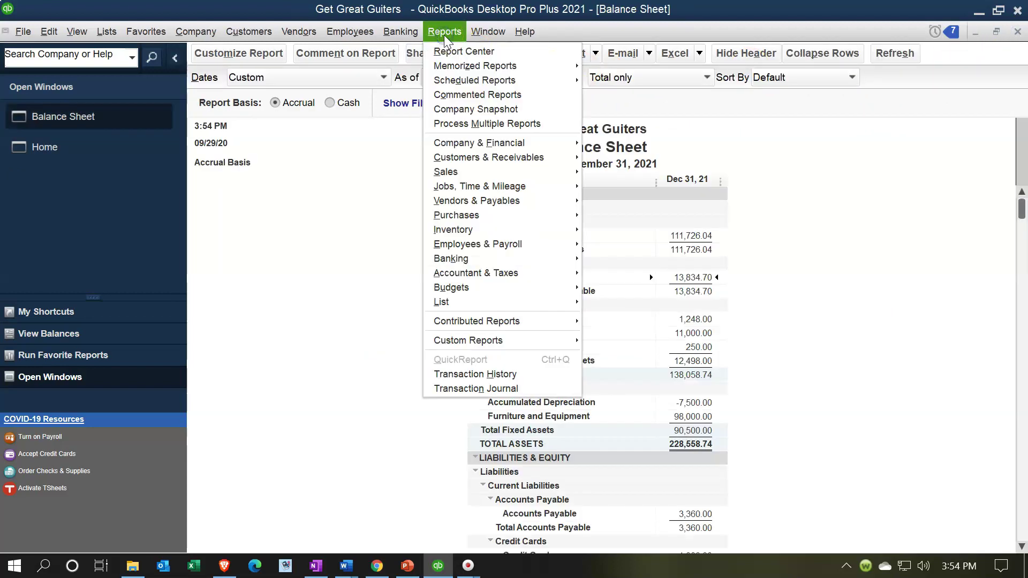
pyautogui.moveTo(488, 143)
pyautogui.click(594, 143)
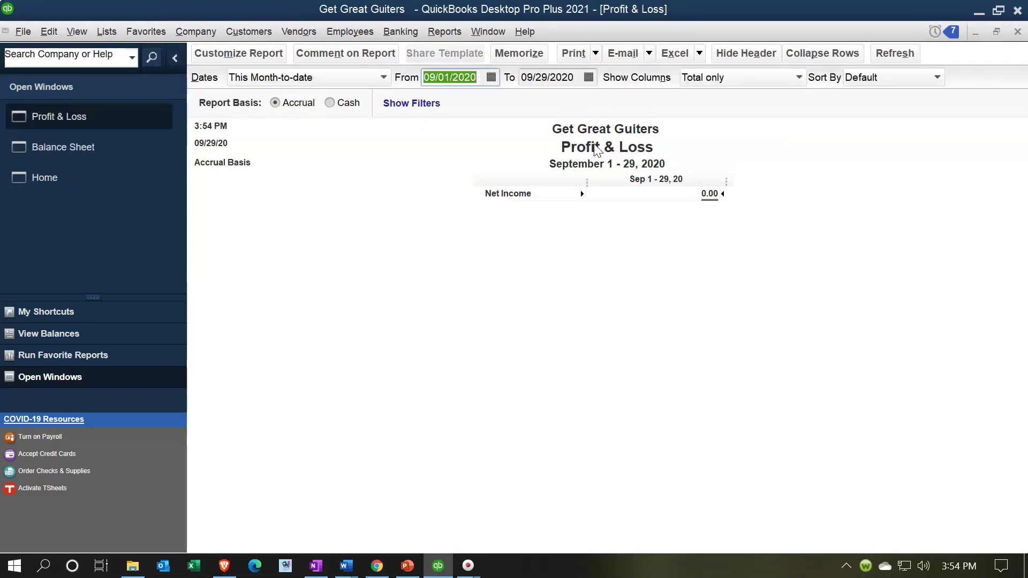
# Step: Set the Profit & Loss report's date range to run from 01/01/2021 to 12/31/2021
pyautogui.write('010121')
pyautogui.press('Tab')
pyautogui.write('12/31/2021')
pyautogui.press('Tab')
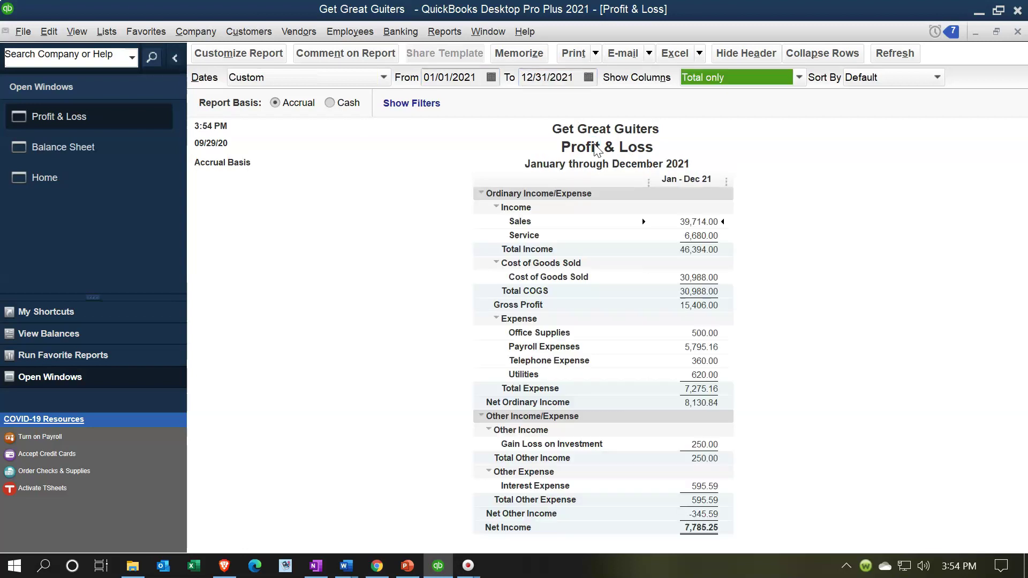
# Step: Drill down from Sales to the New Music Stuff invoice dated 02/19/2021, review it, and close back to the Profit & Loss
pyautogui.doubleClick(689, 221)
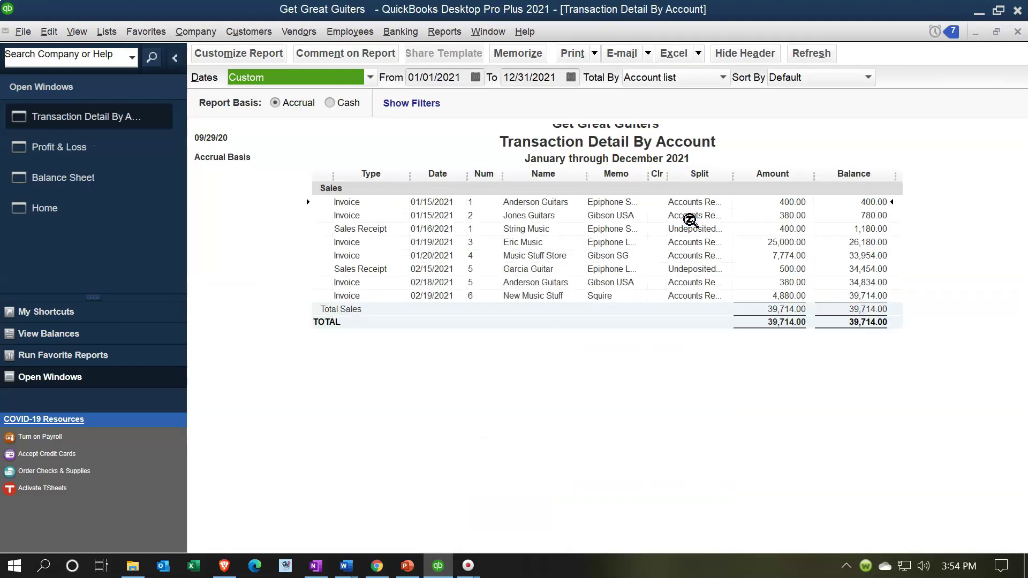
pyautogui.click(755, 300)
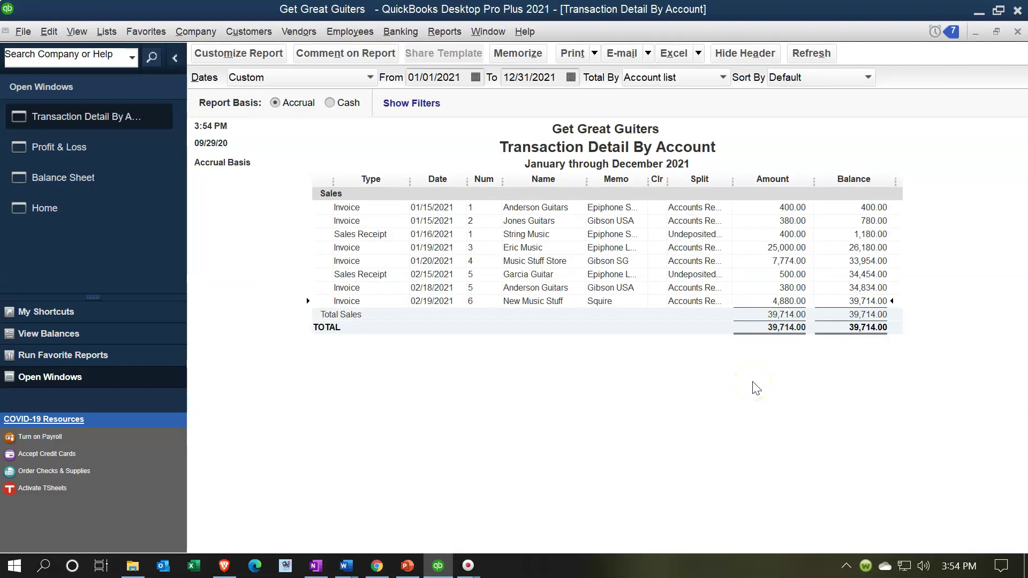
pyautogui.doubleClick(772, 301)
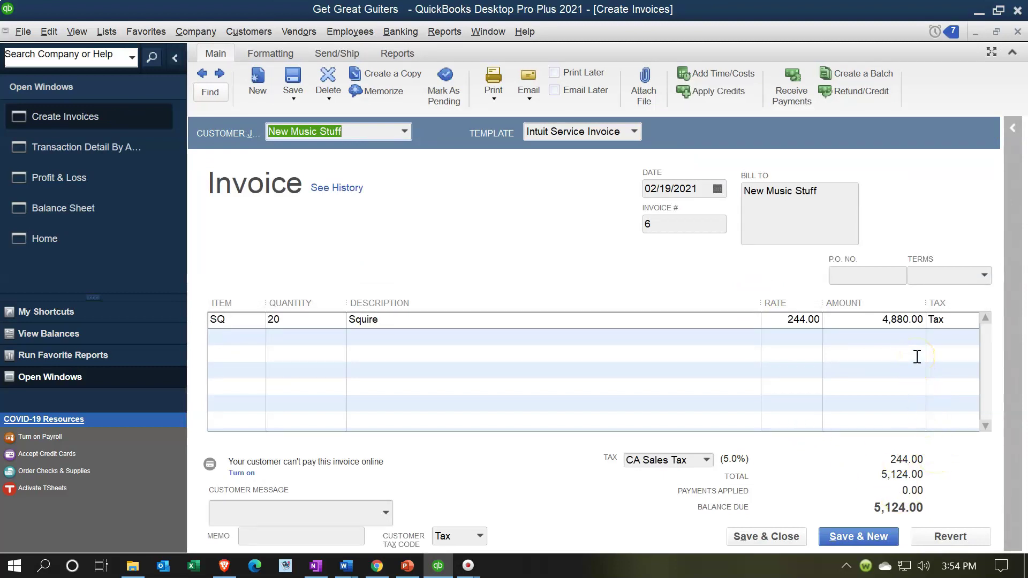
pyautogui.click(1020, 35)
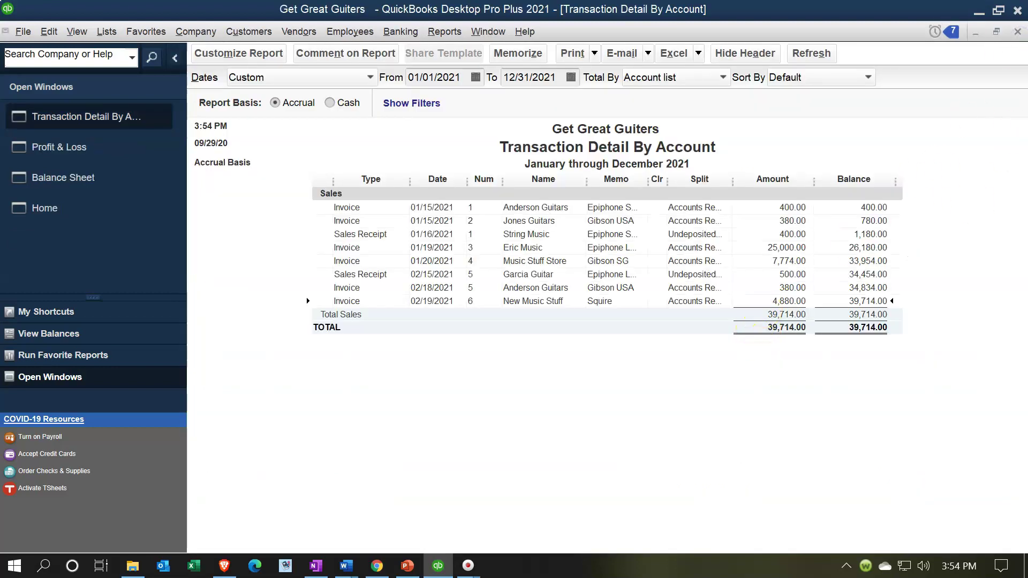
pyautogui.click(1017, 31)
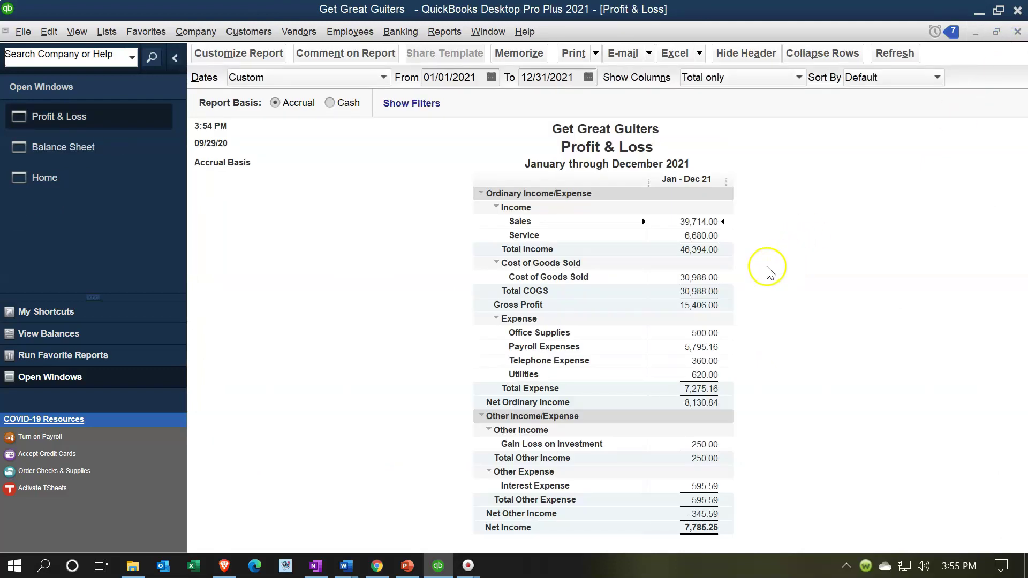
# Step: In the Balance Sheet, drill down from Sales Tax Payable to the 02/19/2021 invoice, review its sales tax, and close back to the report
pyautogui.click(114, 159)
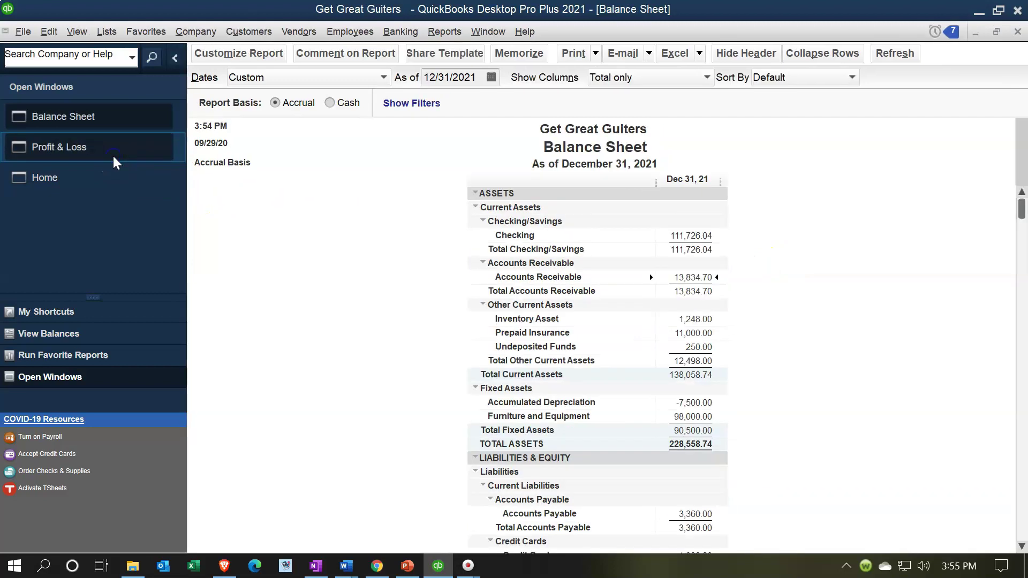
pyautogui.click(300, 289)
pyautogui.scroll(-3, 300, 288)
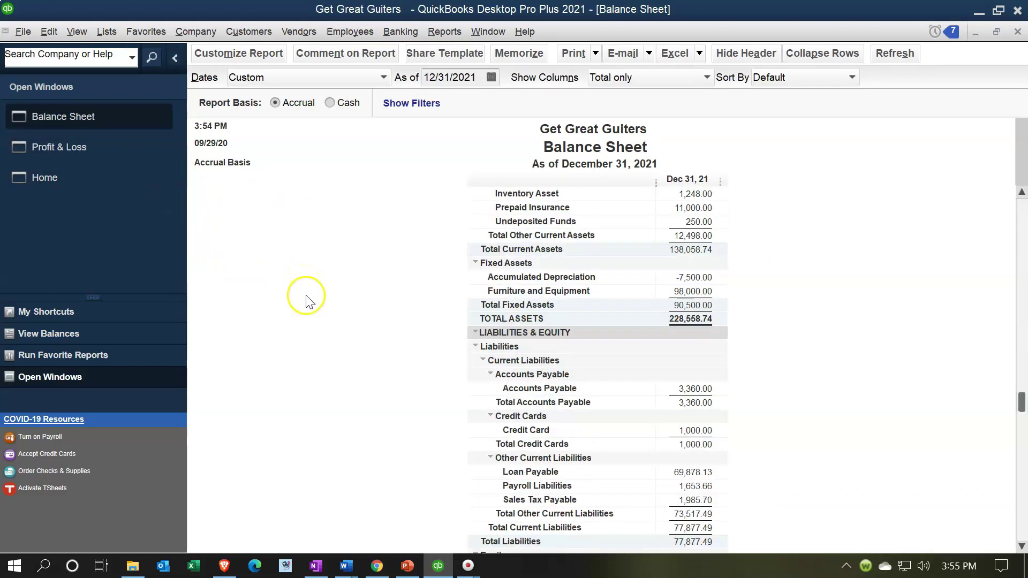
pyautogui.scroll(-1, 308, 314)
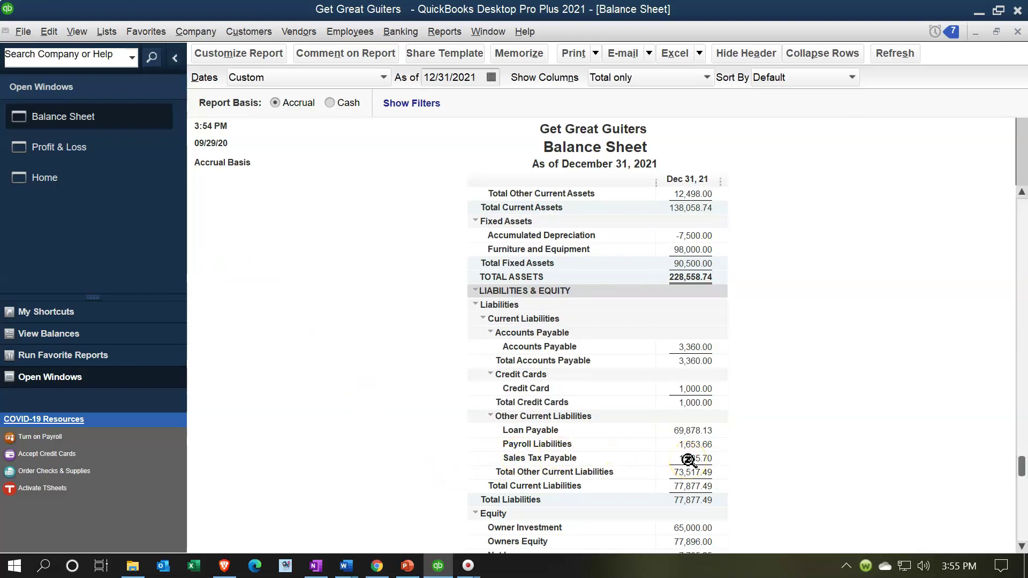
pyautogui.doubleClick(705, 459)
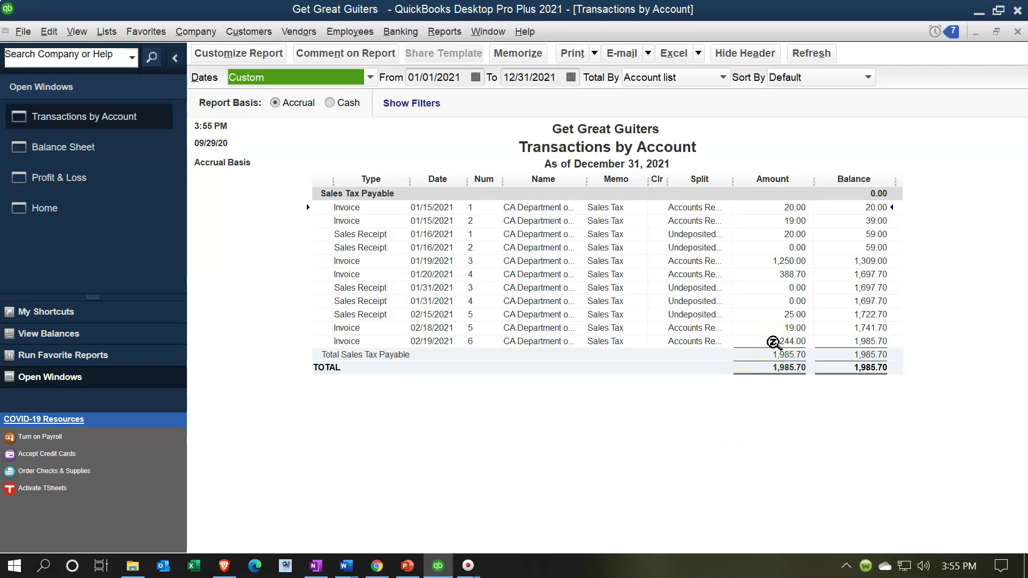
pyautogui.doubleClick(774, 342)
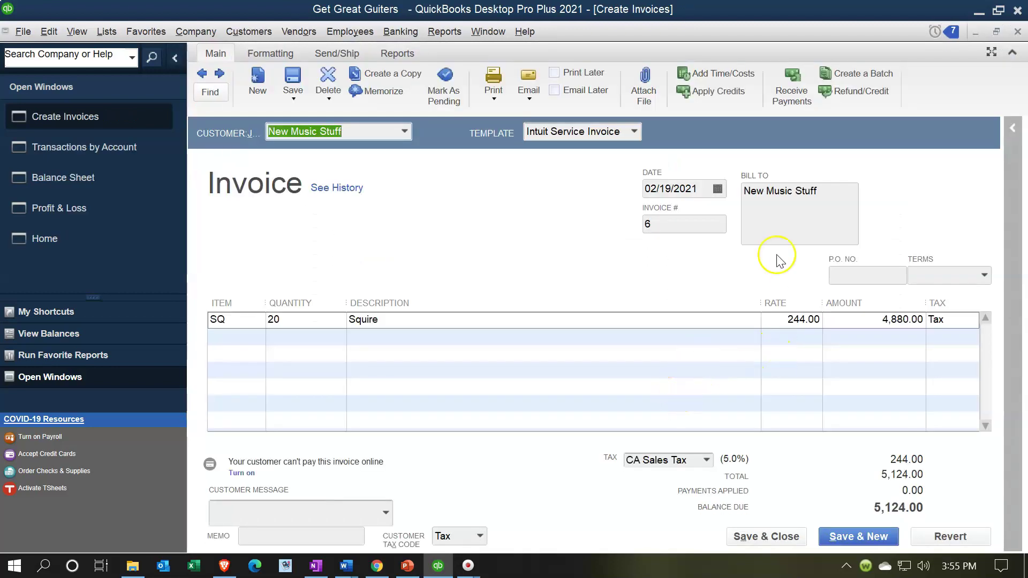
pyautogui.click(1018, 32)
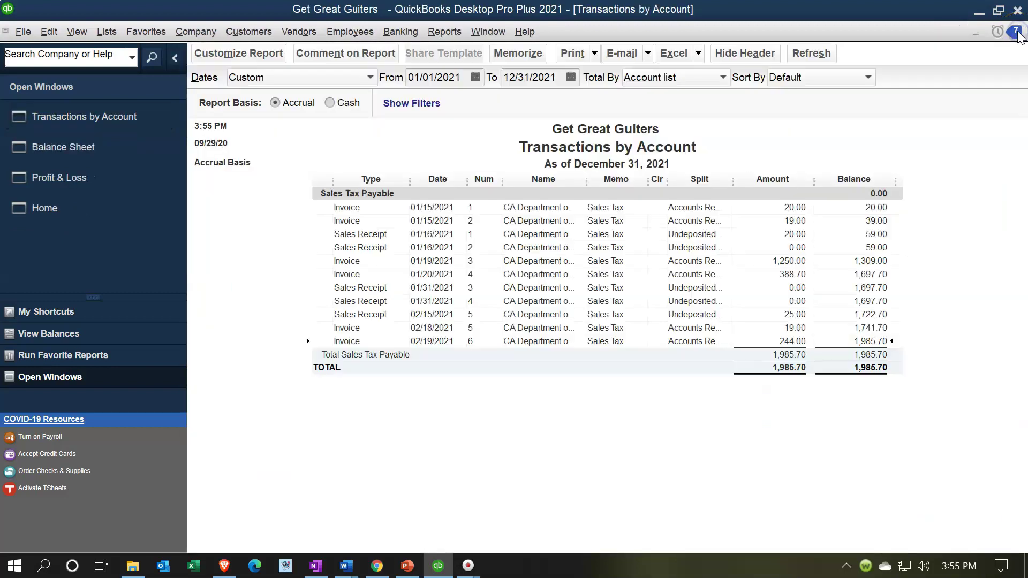
pyautogui.click(1018, 31)
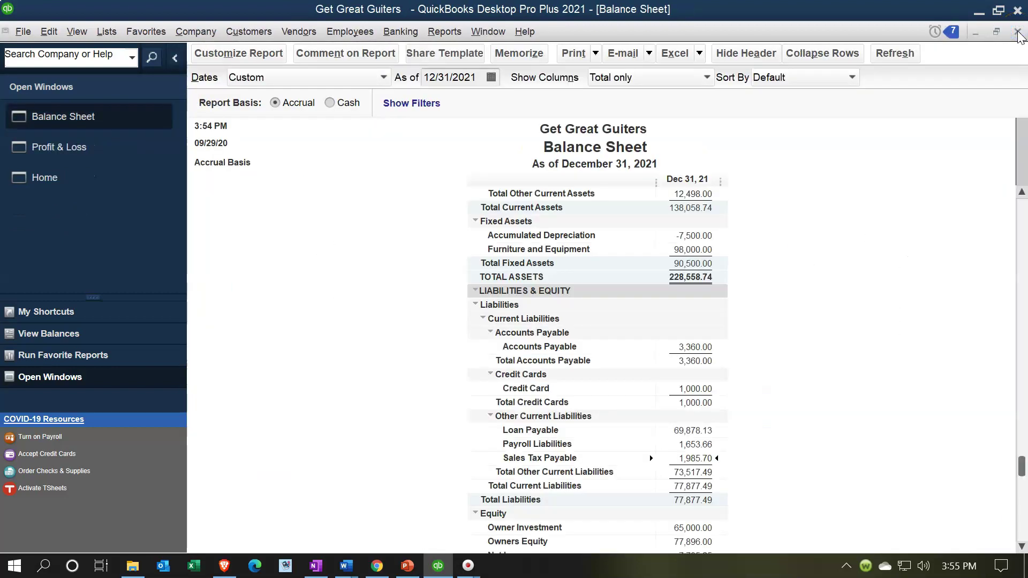
# Step: Drill down from Inventory Asset to the New Music Stuff invoice dated 02/19/2021, review it, and close back to the Balance Sheet
pyautogui.scroll(4, 825, 397)
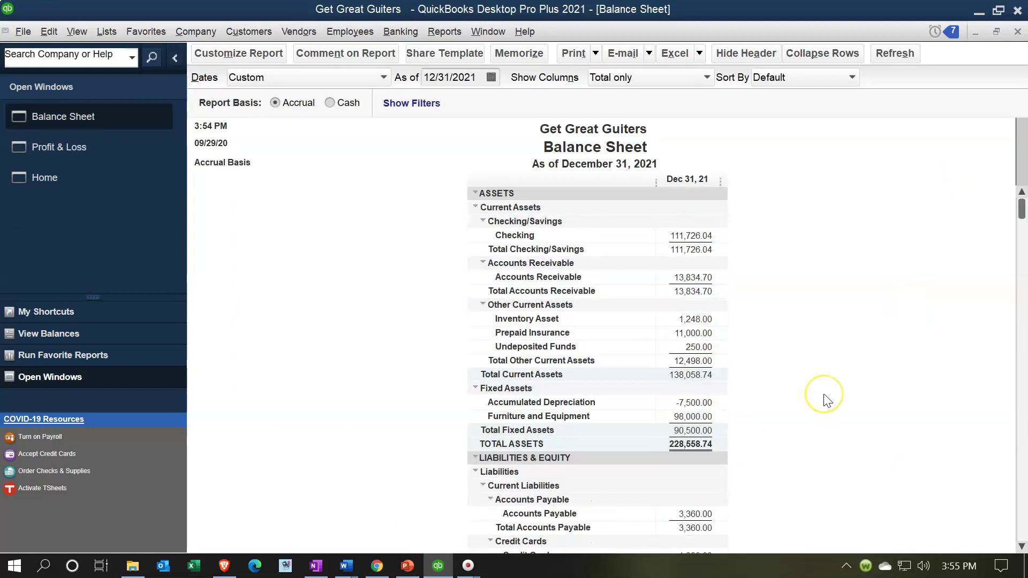
pyautogui.click(693, 318)
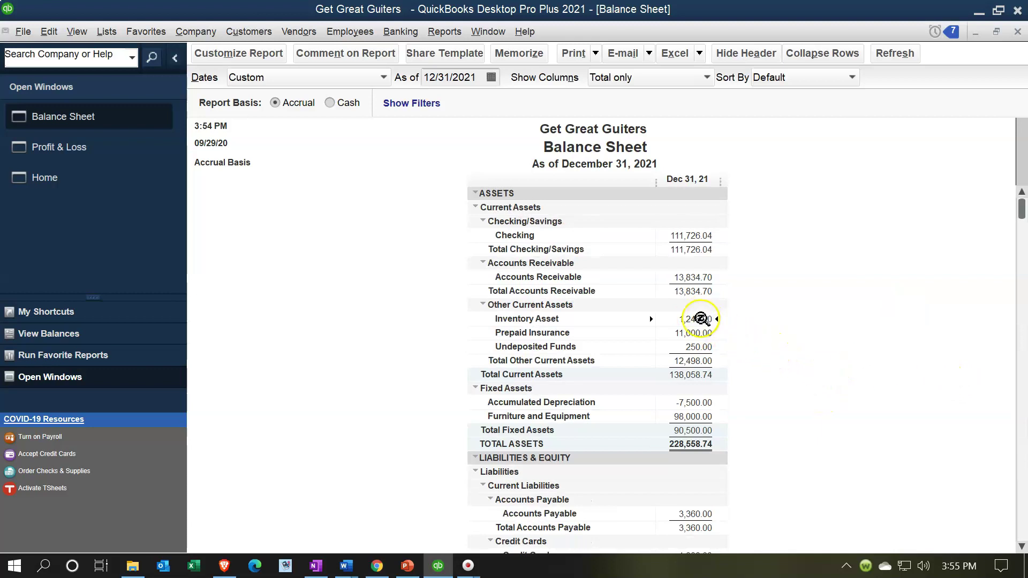
pyautogui.doubleClick(698, 317)
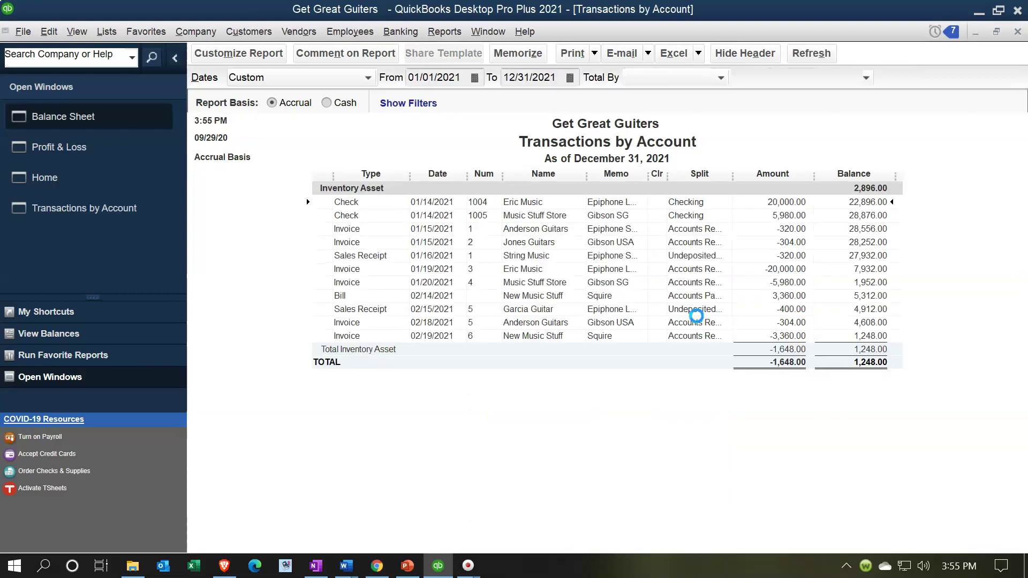
pyautogui.click(768, 342)
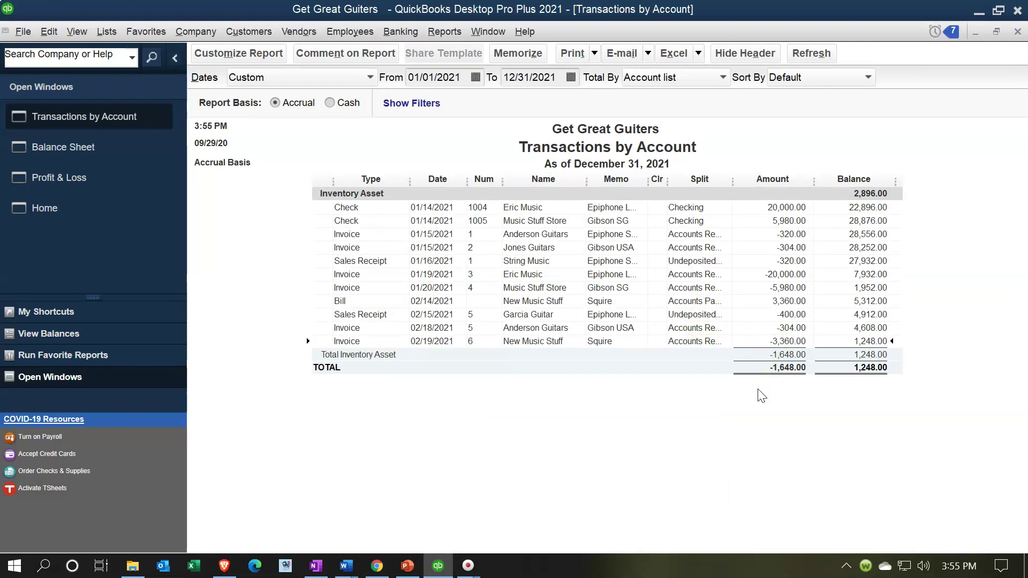
pyautogui.doubleClick(769, 341)
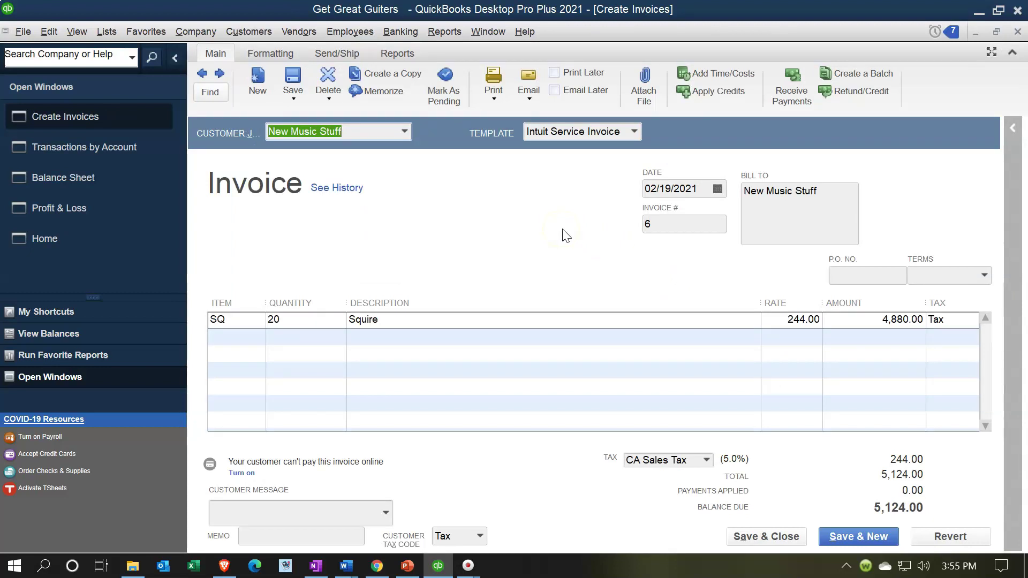
pyautogui.click(487, 318)
pyautogui.click(1018, 34)
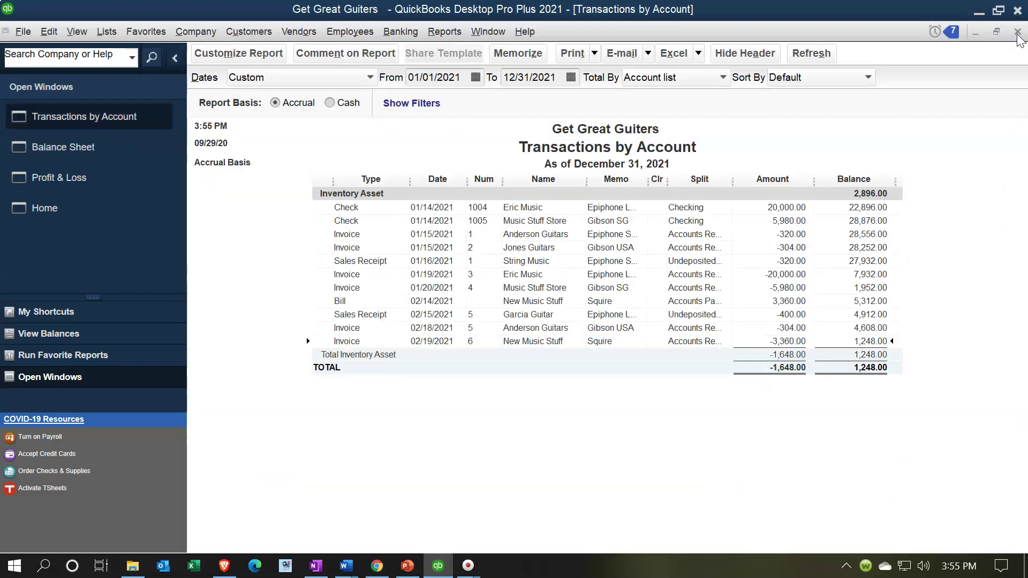
pyautogui.click(1017, 32)
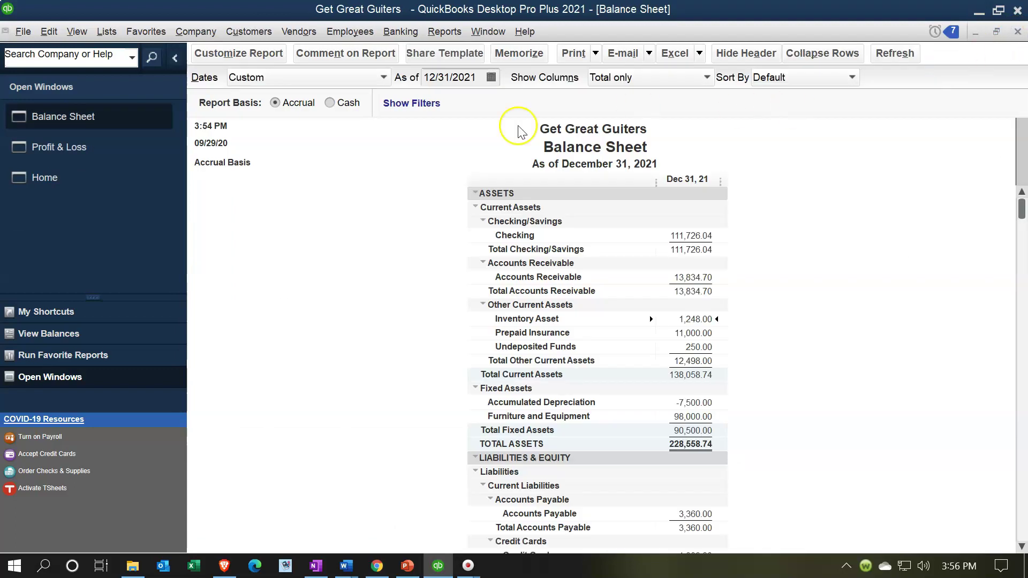
# Step: In the Profit & Loss, drill down into Cost of Goods Sold, review the New Music Stuff invoice entry, and close the detail report
pyautogui.click(80, 153)
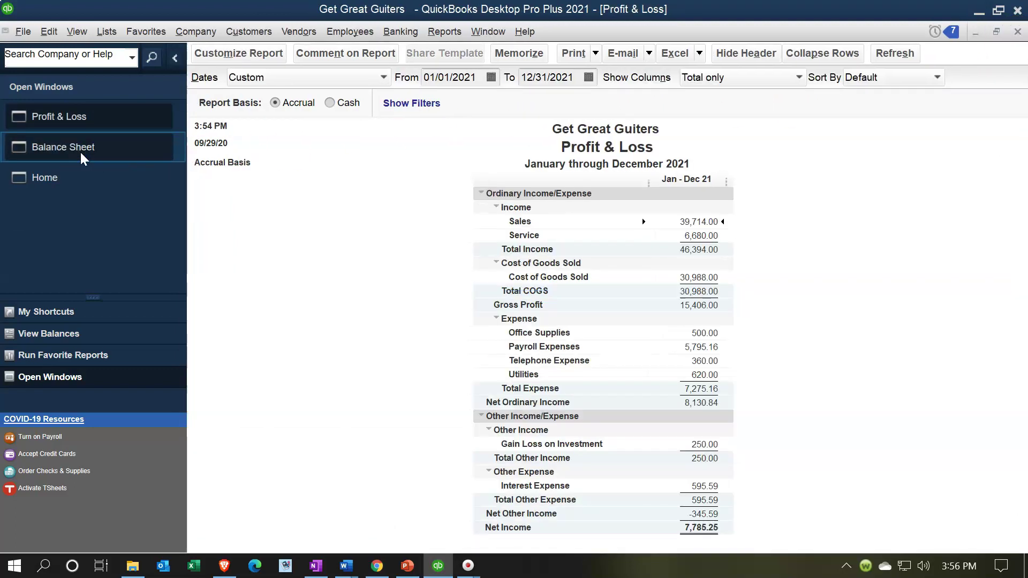
pyautogui.doubleClick(693, 275)
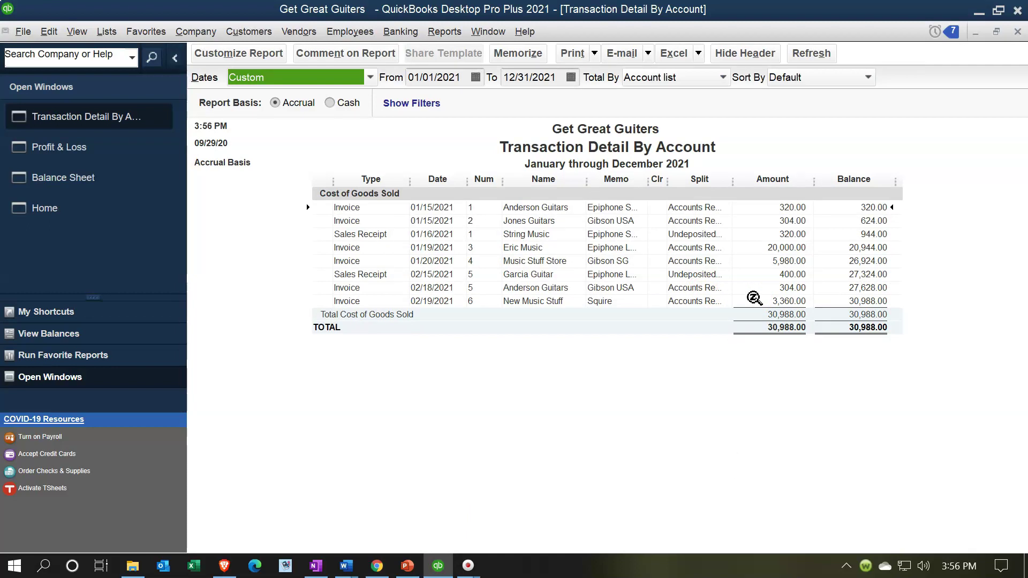
pyautogui.click(1017, 32)
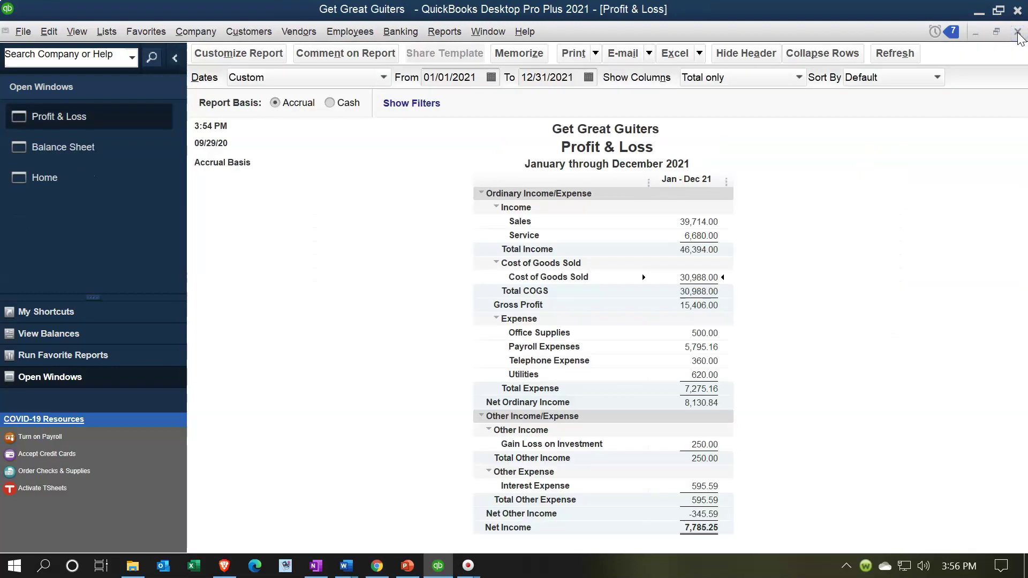
# Step: Return to the Balance Sheet and run the Customer Balance Detail report from the Customers & Receivables reports
pyautogui.click(123, 149)
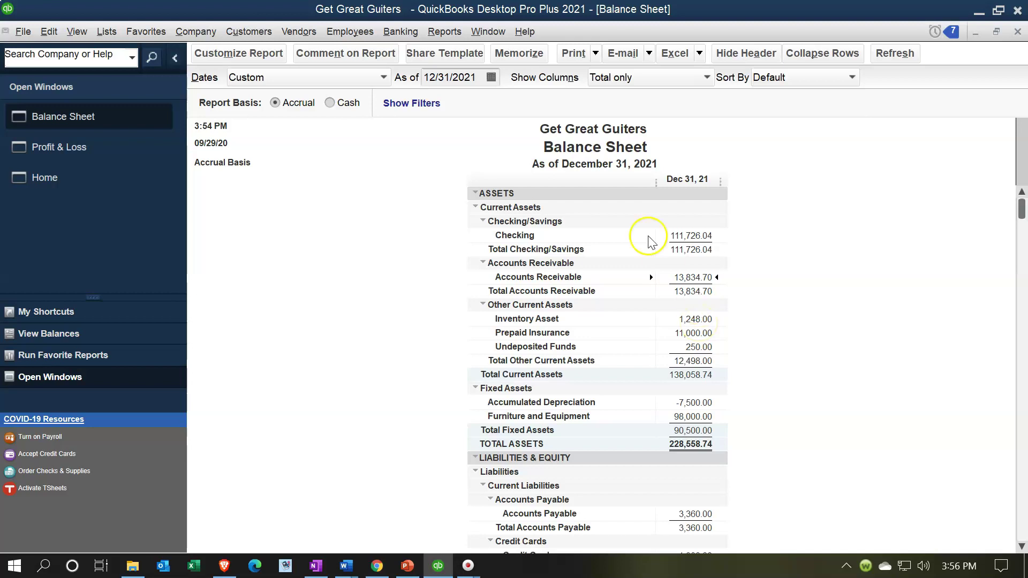
pyautogui.click(446, 32)
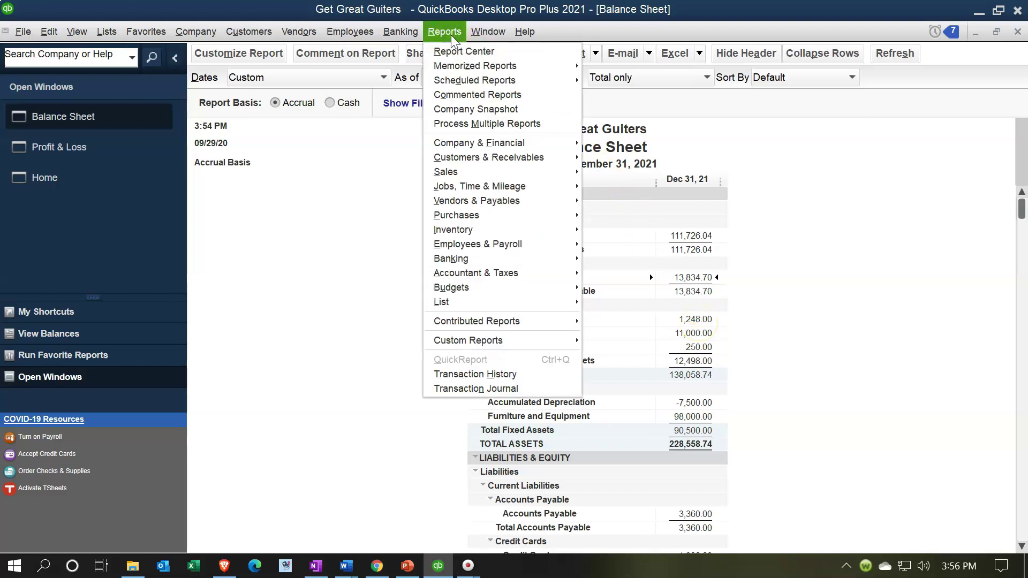
pyautogui.moveTo(467, 143)
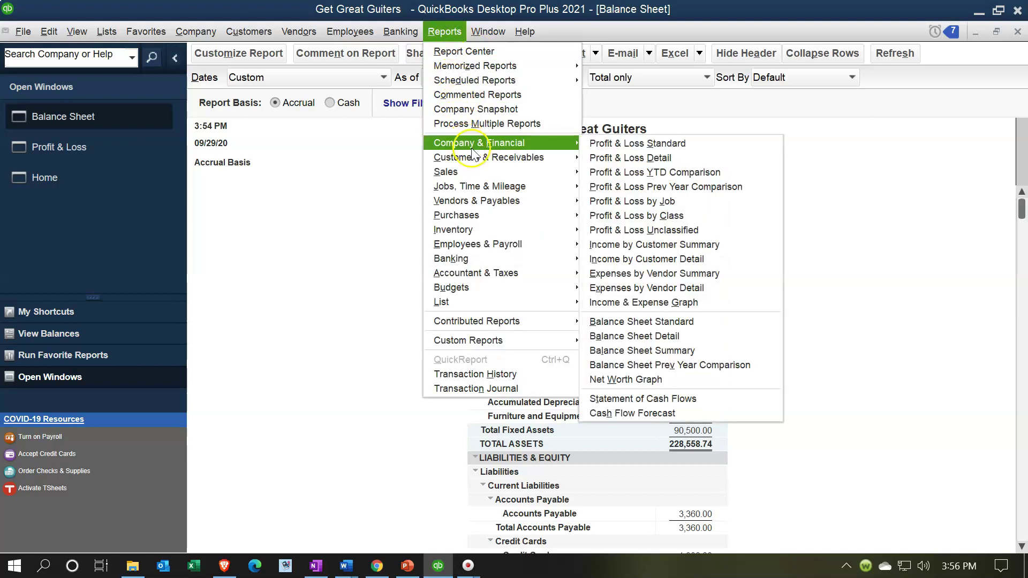
pyautogui.moveTo(552, 155)
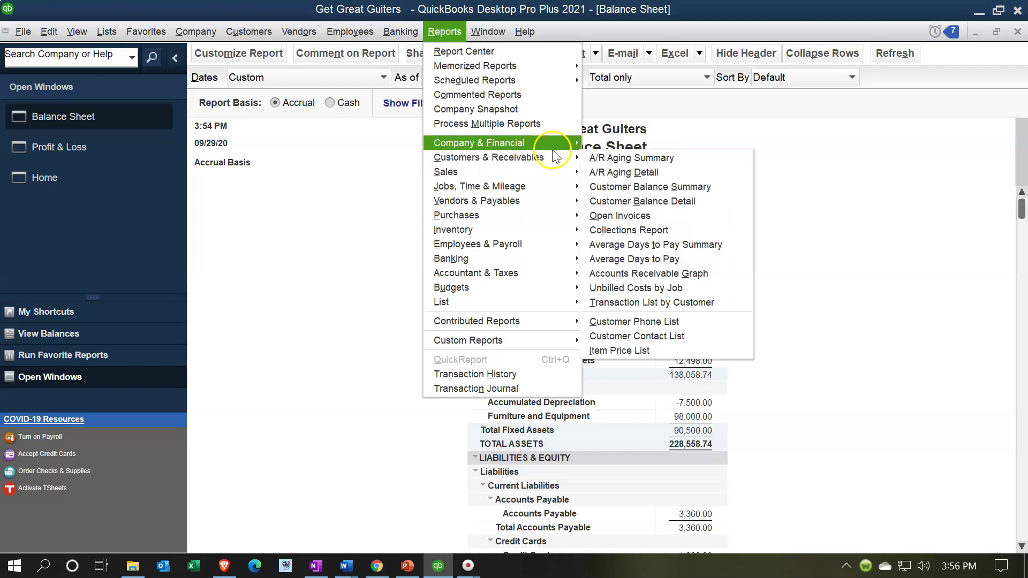
pyautogui.click(598, 201)
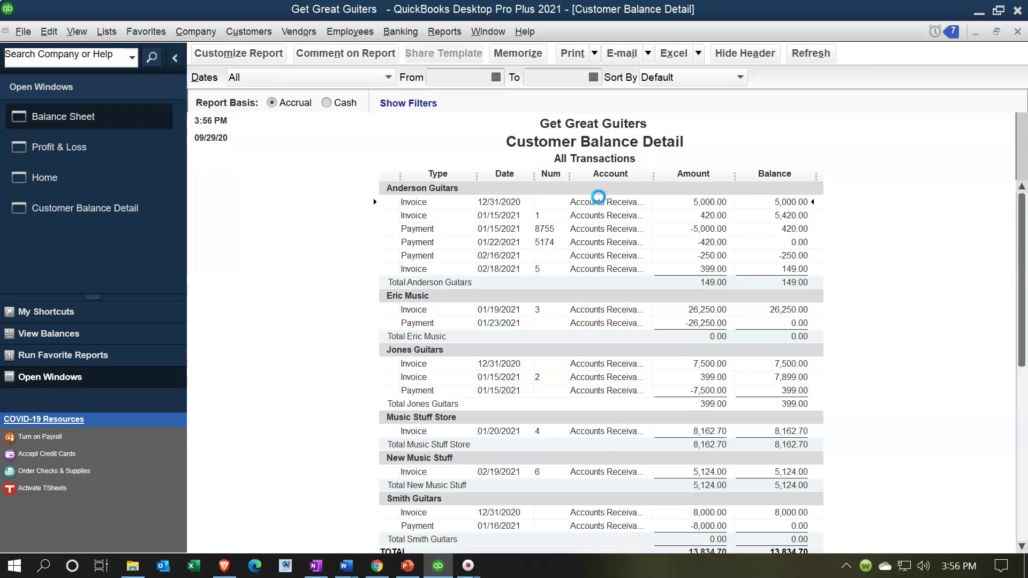
# Step: Review the New Music Stuff invoice and the total in Customer Balance Detail, and go back to the Balance Sheet to compare
pyautogui.scroll(-1, 599, 197)
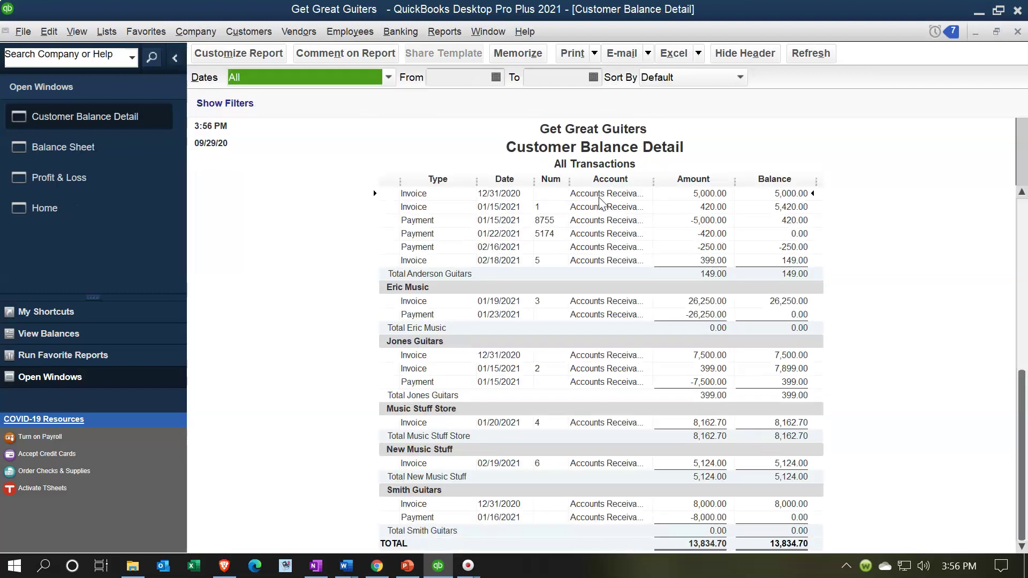
pyautogui.click(688, 465)
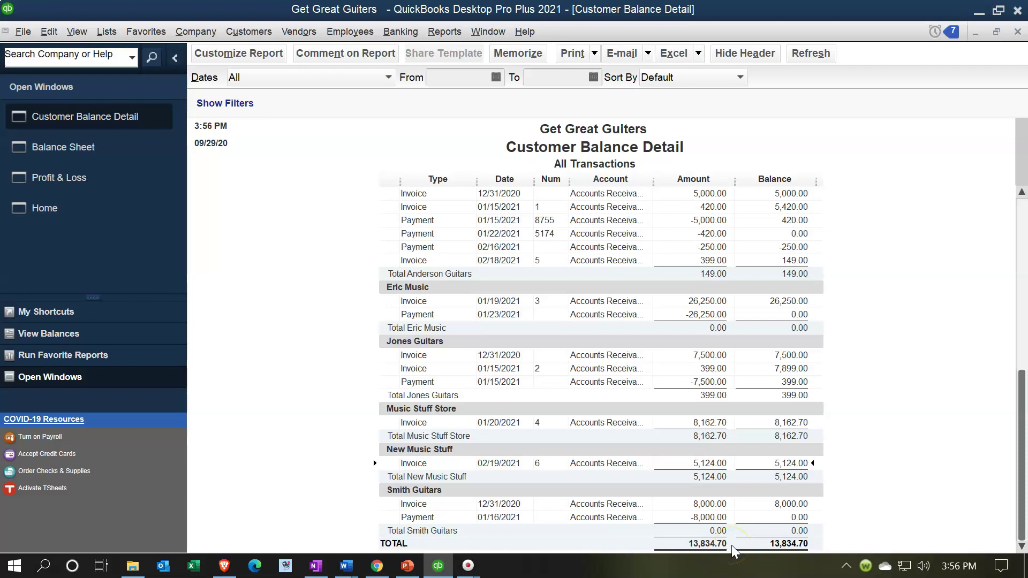
pyautogui.click(104, 143)
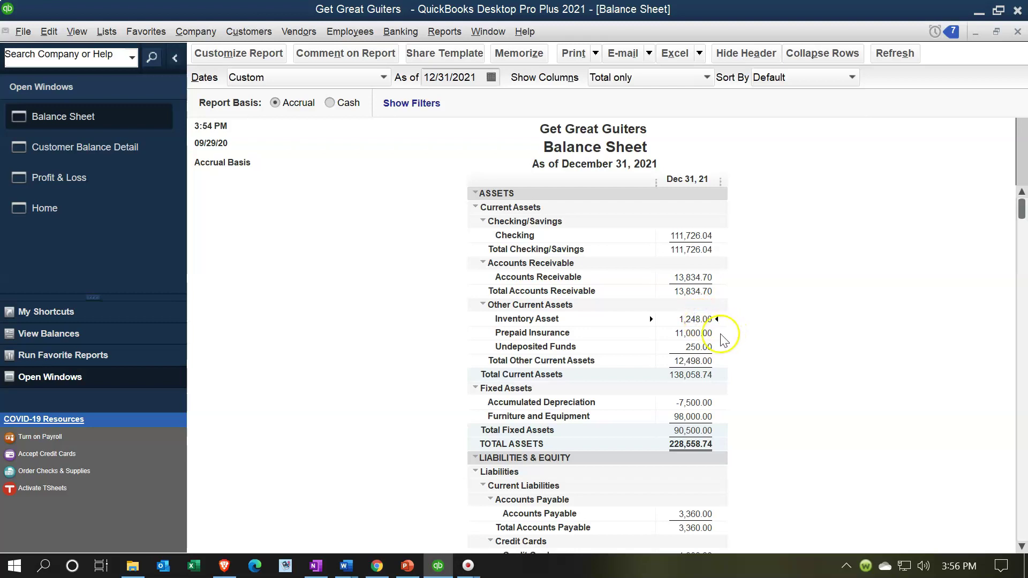
# Step: Run the Inventory Valuation Summary from the Inventory reports with an as-of date of 12/31/2021
pyautogui.click(445, 33)
pyautogui.moveTo(479, 144)
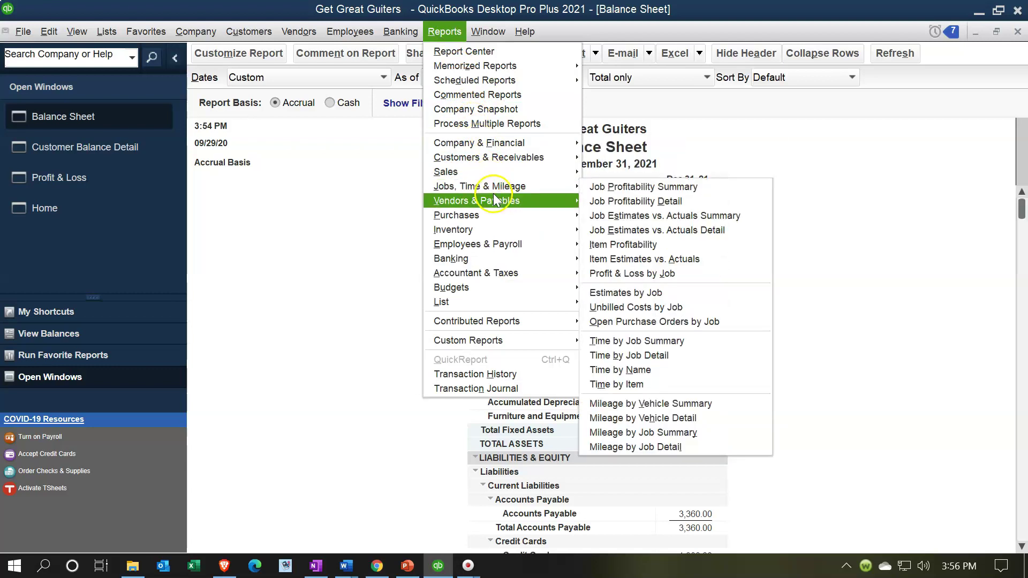
pyautogui.moveTo(546, 233)
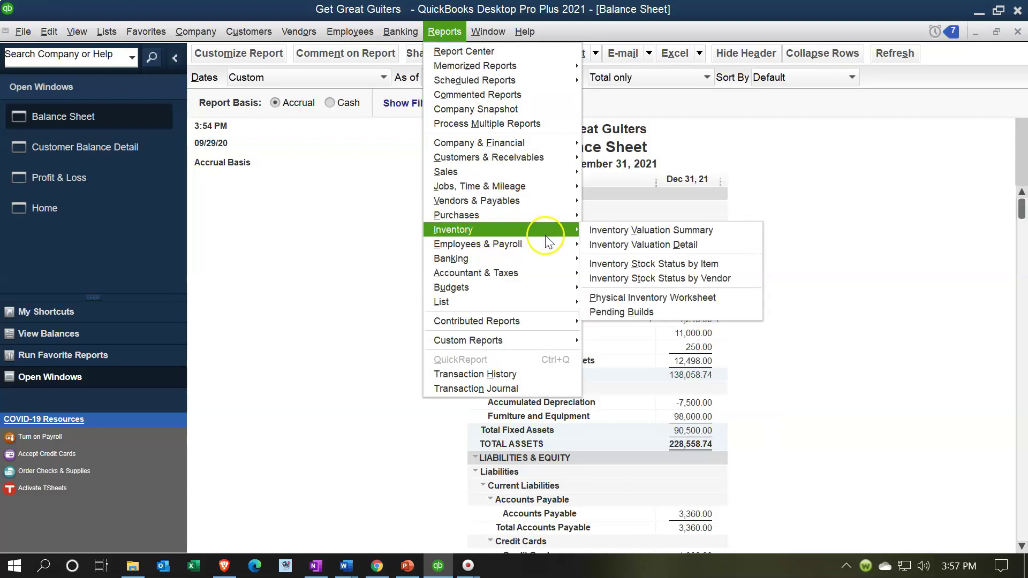
pyautogui.click(604, 230)
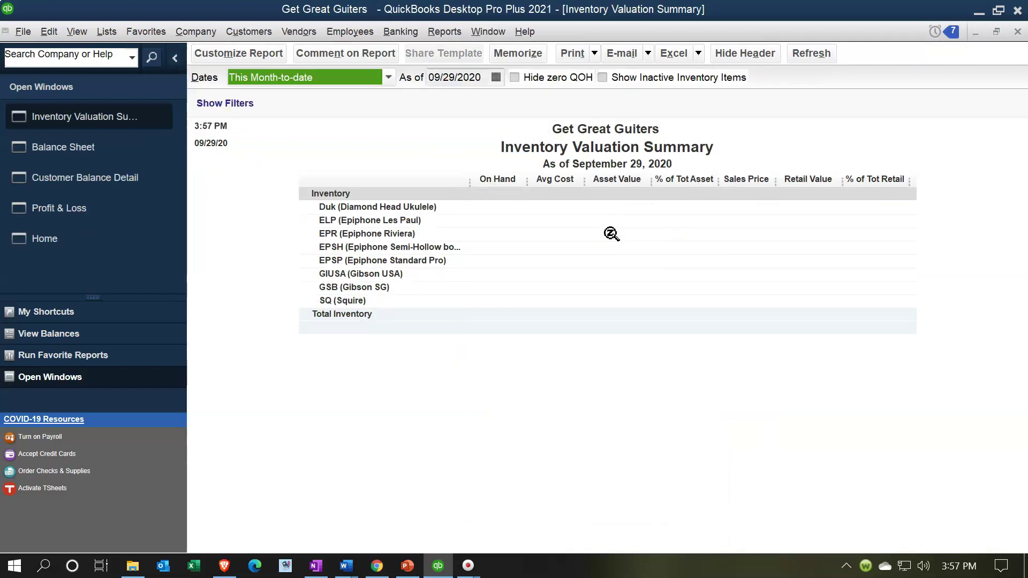
pyautogui.write('12')
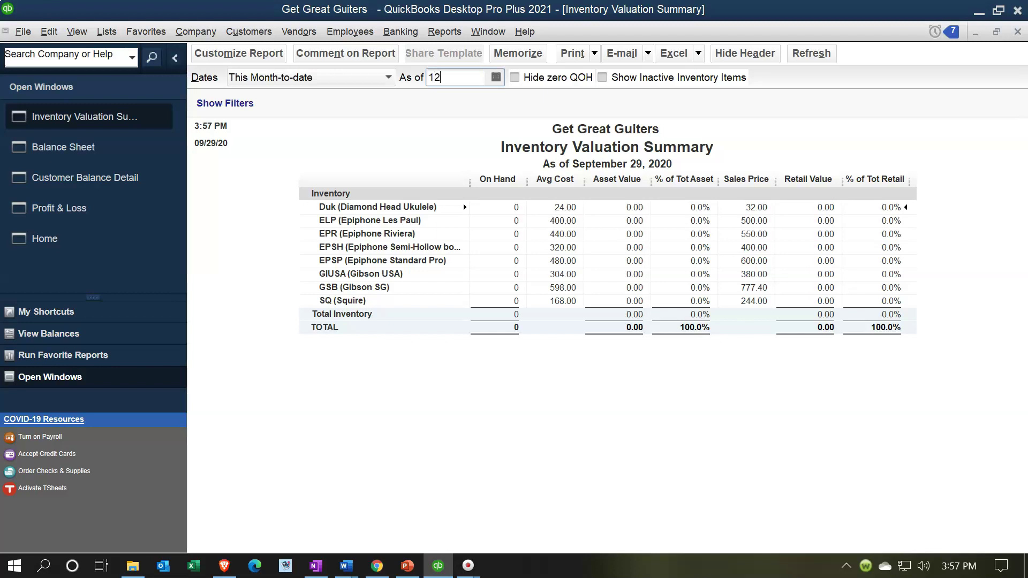
pyautogui.write('/31/2021')
pyautogui.press('Tab')
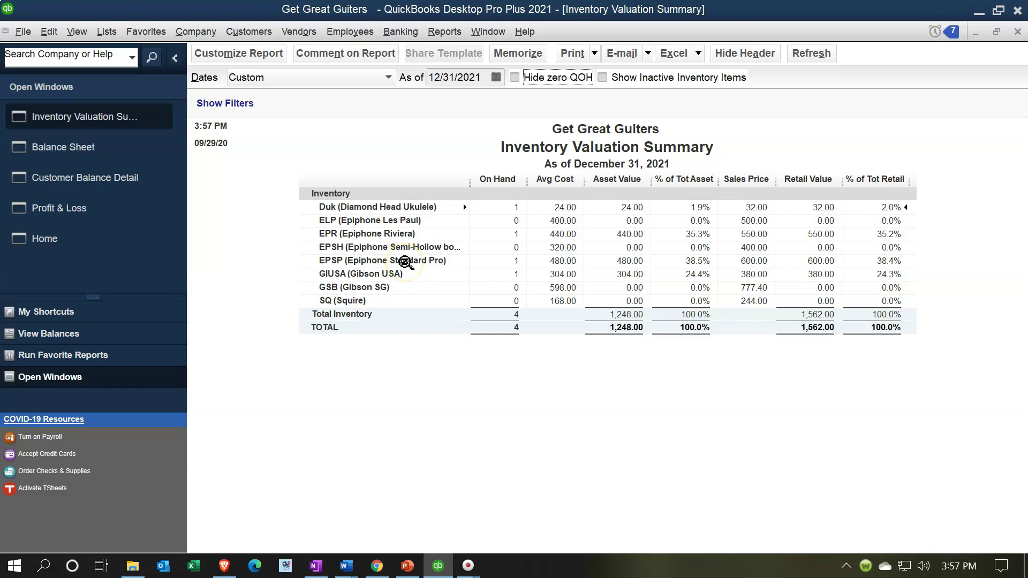
# Step: Drill down from Accounts Receivable on the Balance Sheet to the 02/19/2021 New Music Stuff invoice and compare it with Squire in the Inventory Valuation Summary
pyautogui.click(58, 171)
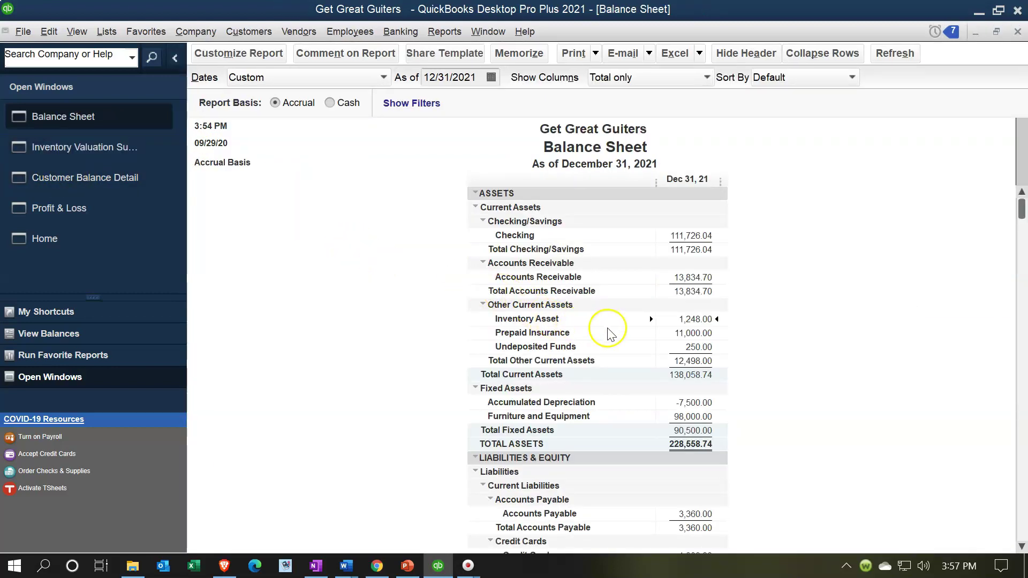
pyautogui.doubleClick(677, 278)
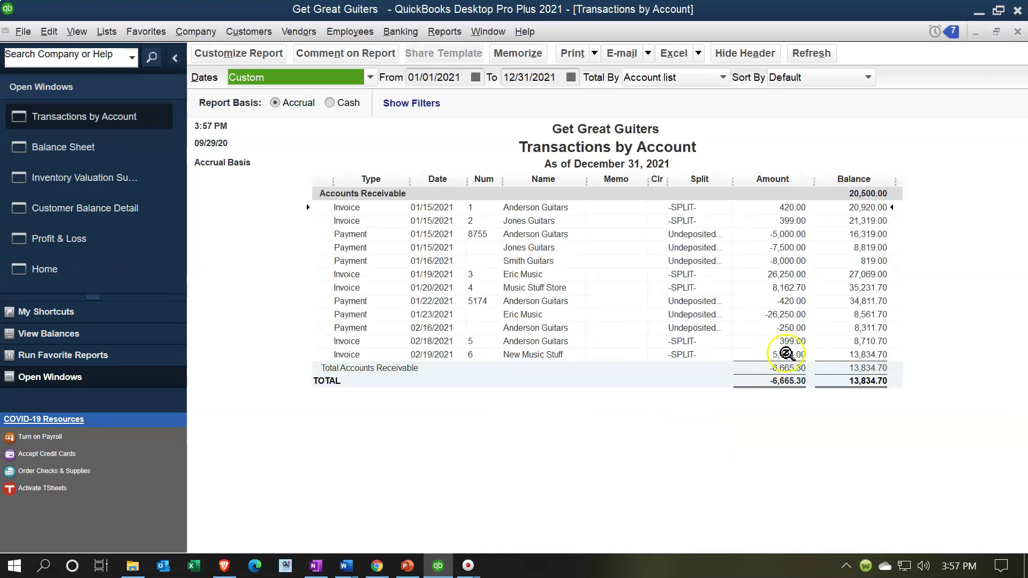
pyautogui.doubleClick(786, 354)
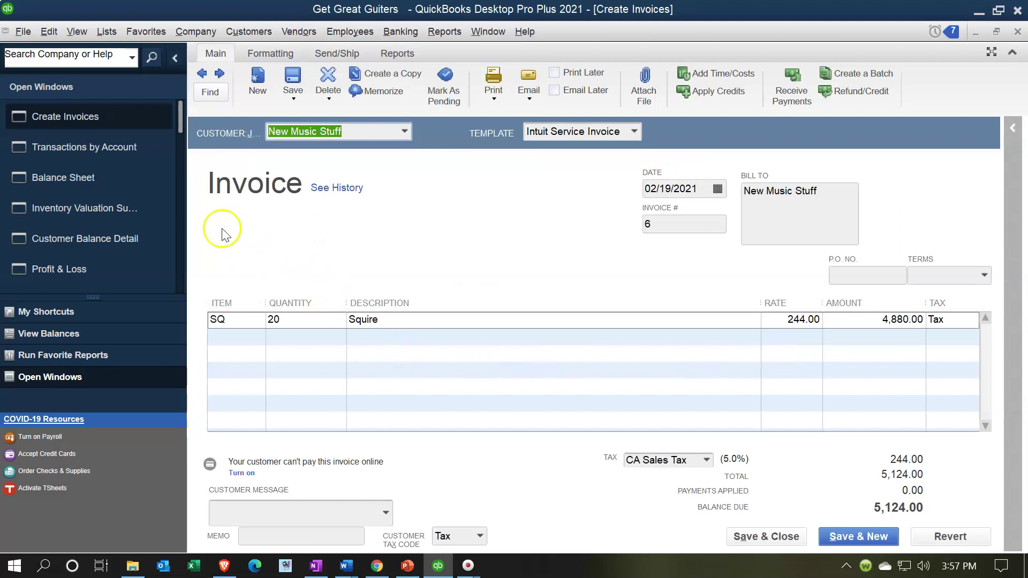
pyautogui.click(86, 207)
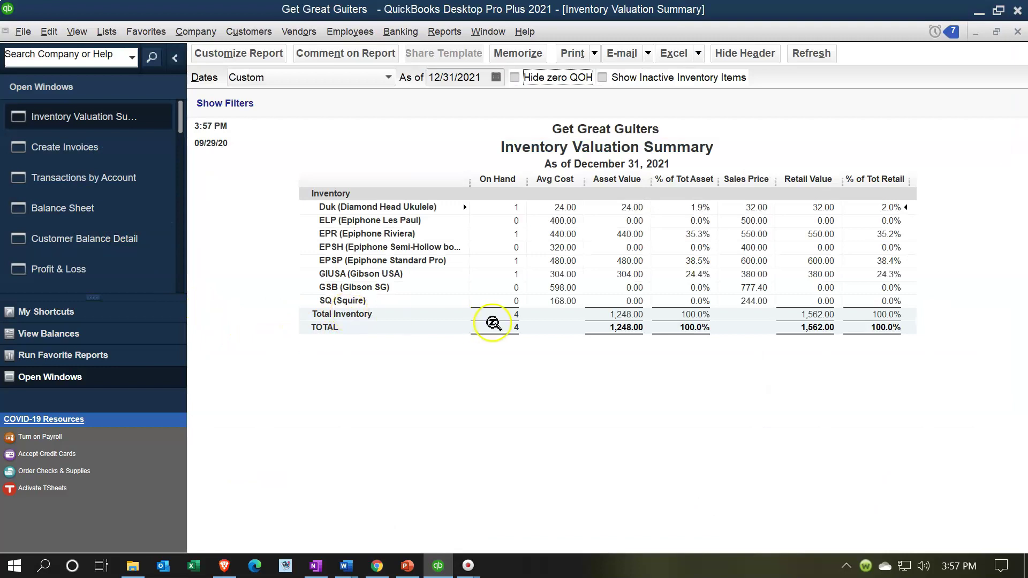
pyautogui.click(513, 302)
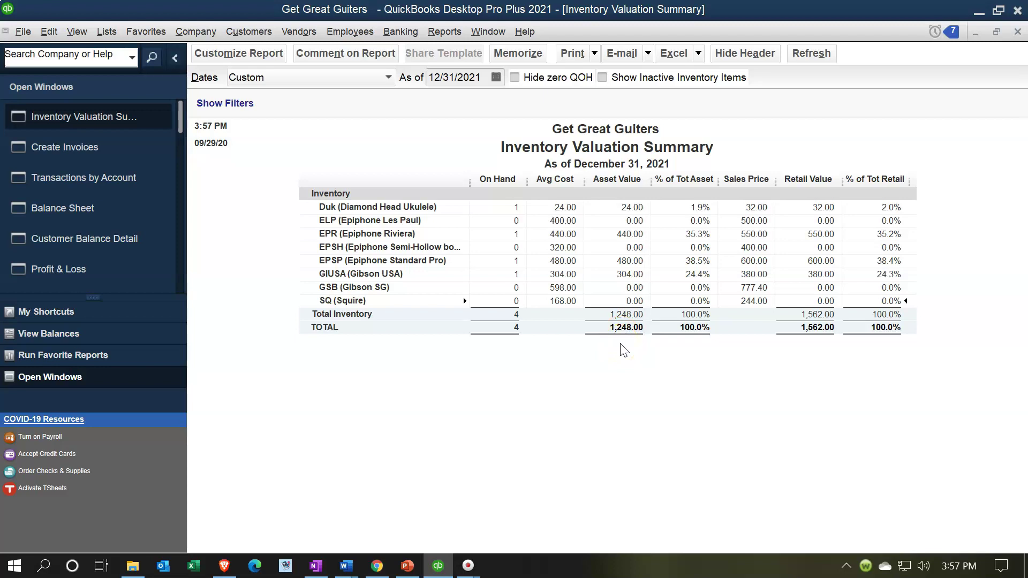
# Step: Review the Balance Sheet down through liabilities and equity, and switch to the Profit & Loss to check income and expenses
pyautogui.click(88, 208)
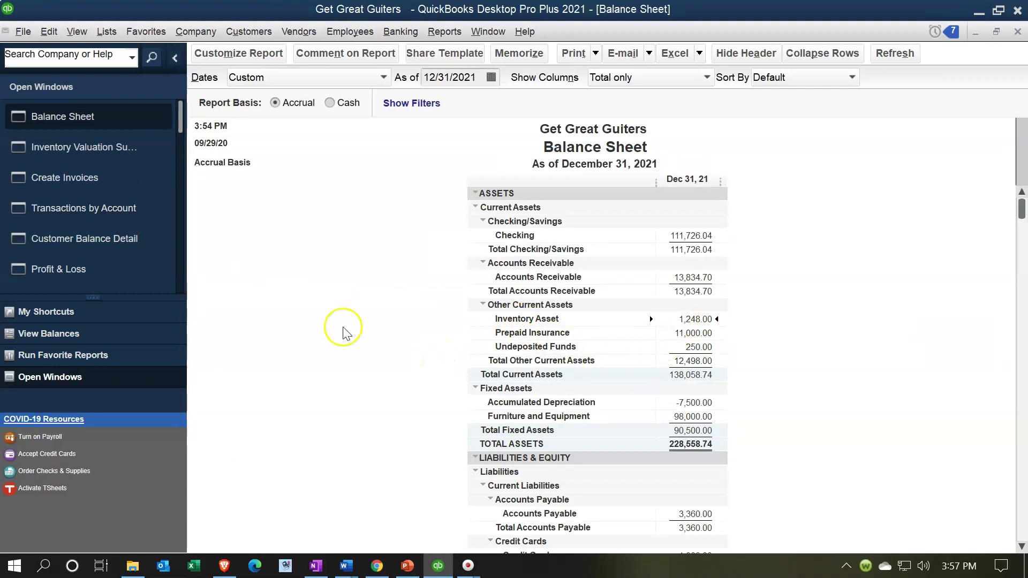
pyautogui.scroll(-1, 337, 320)
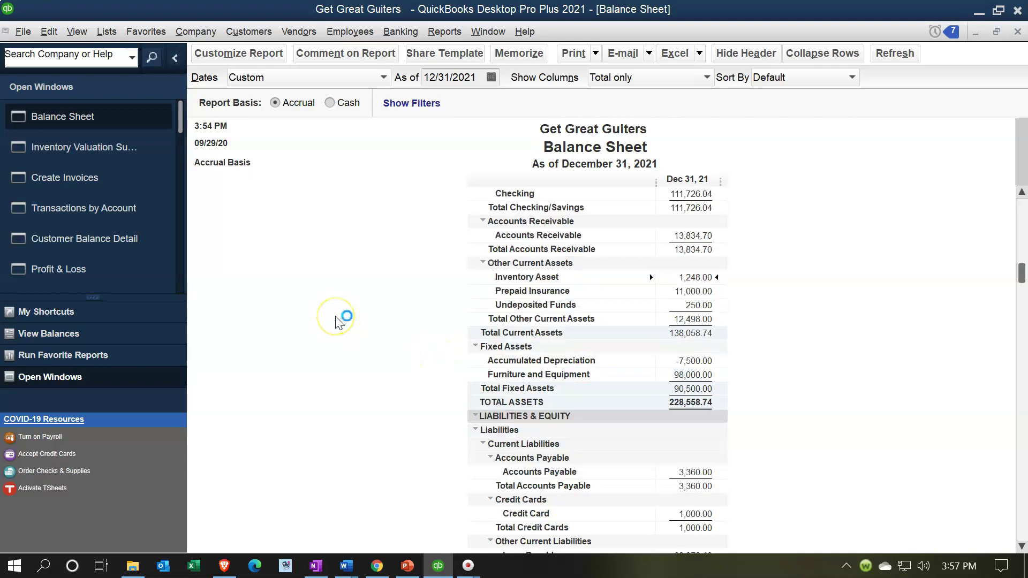
pyautogui.scroll(-4, 336, 319)
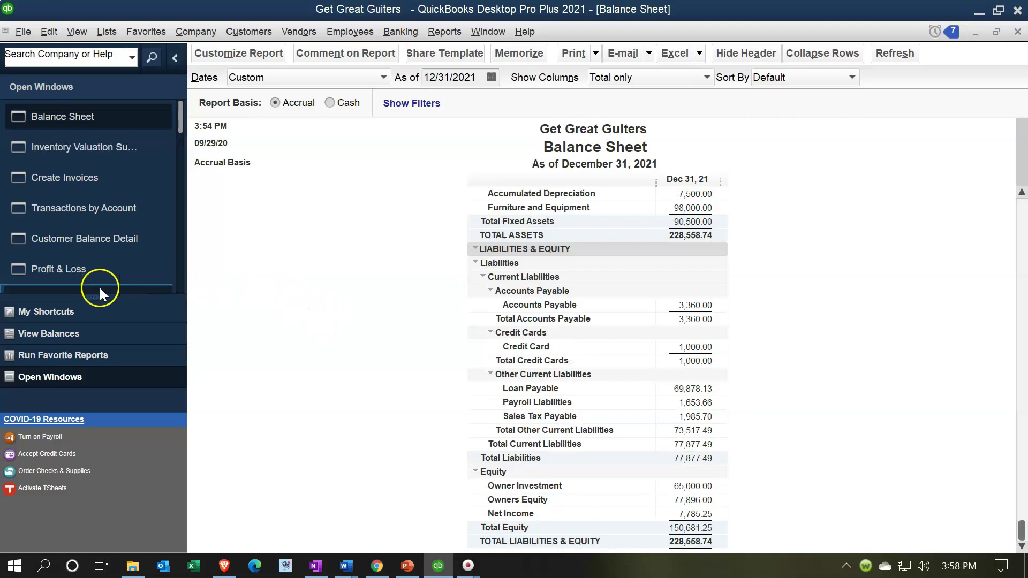
pyautogui.click(86, 270)
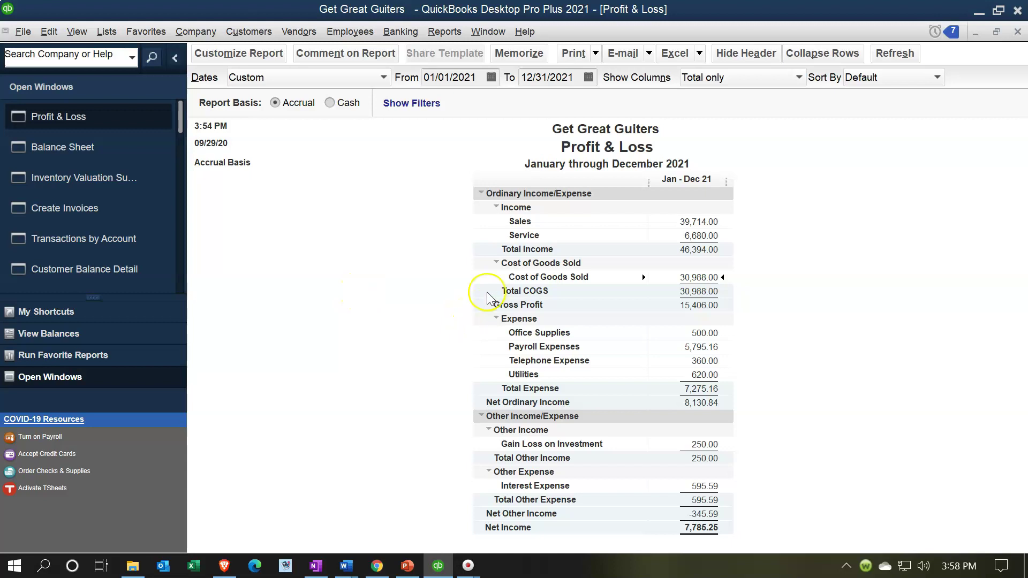
# Step: Run the Trial Balance from the Accountant & Taxes reports for 01/01/2021 to 12/31/2021 and review it down to the totals
pyautogui.click(447, 34)
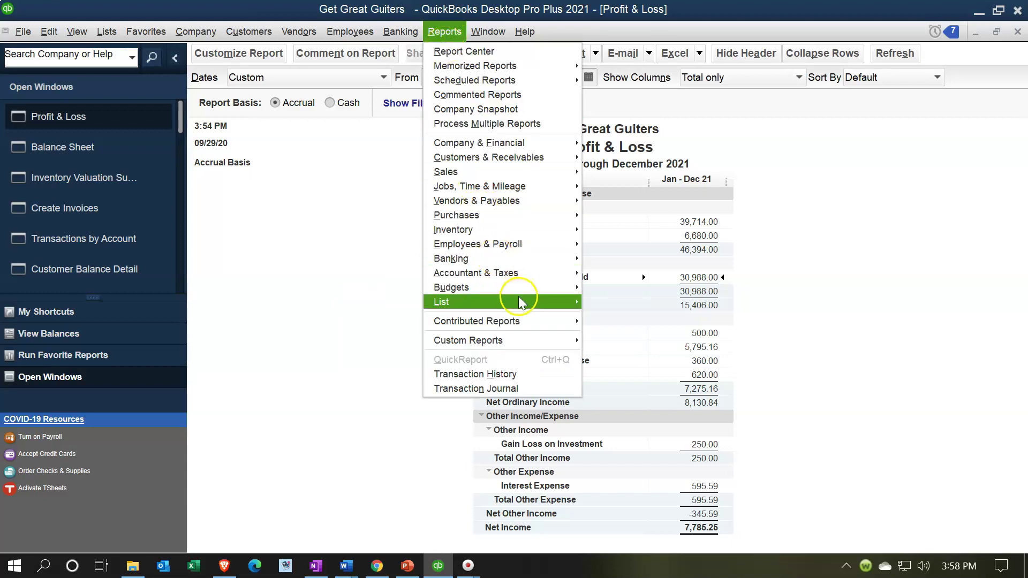
pyautogui.moveTo(527, 283)
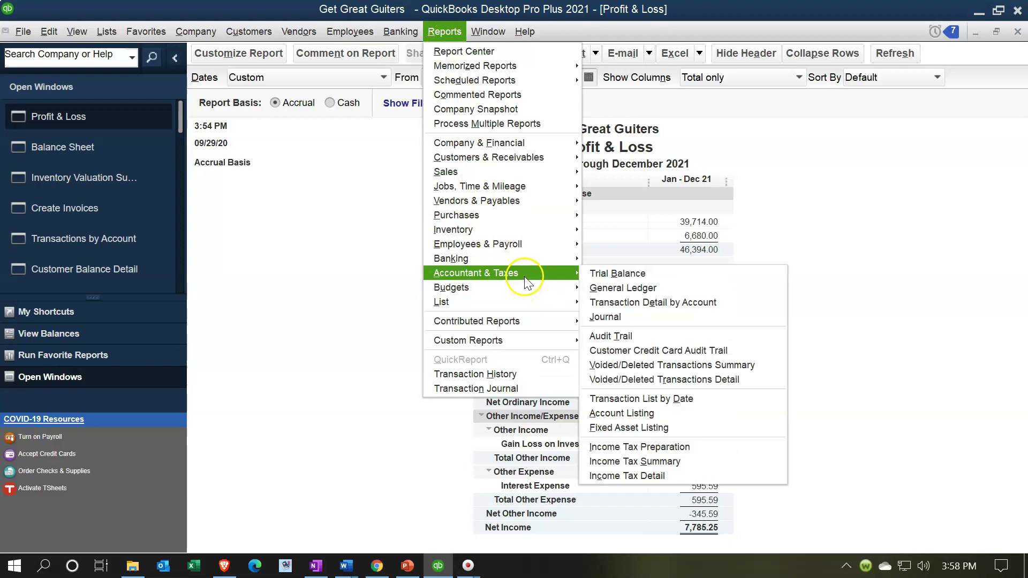
pyautogui.click(636, 275)
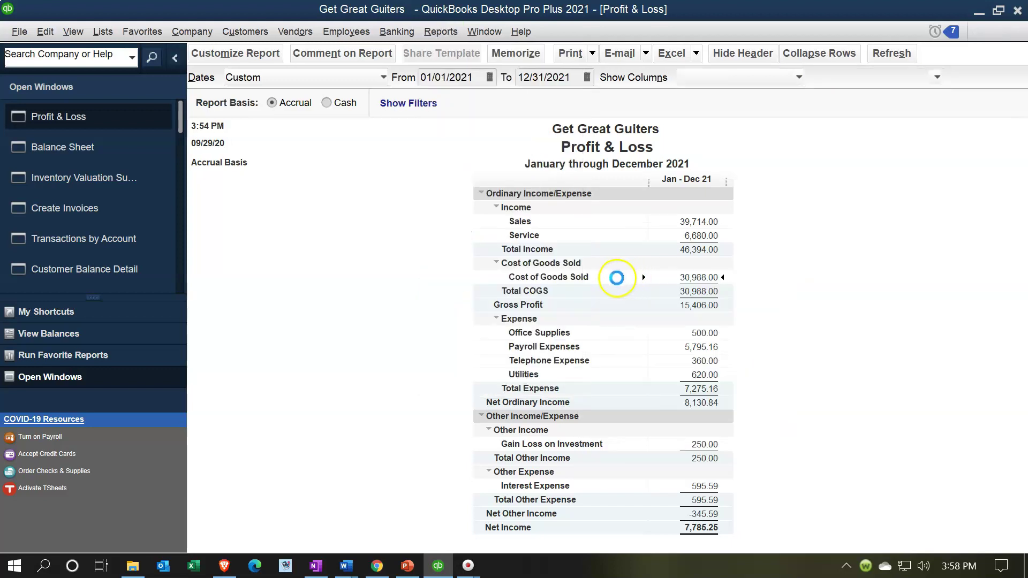
pyautogui.press('Tab')
pyautogui.write('0')
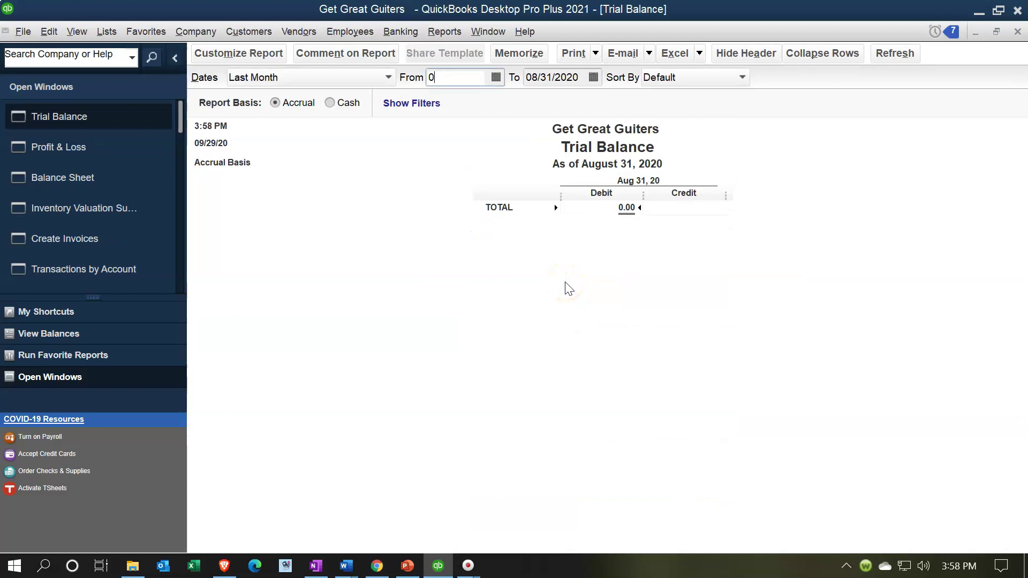
pyautogui.write('1/01/2021')
pyautogui.press('Tab')
pyautogui.write('12/31/2021')
pyautogui.press('Tab')
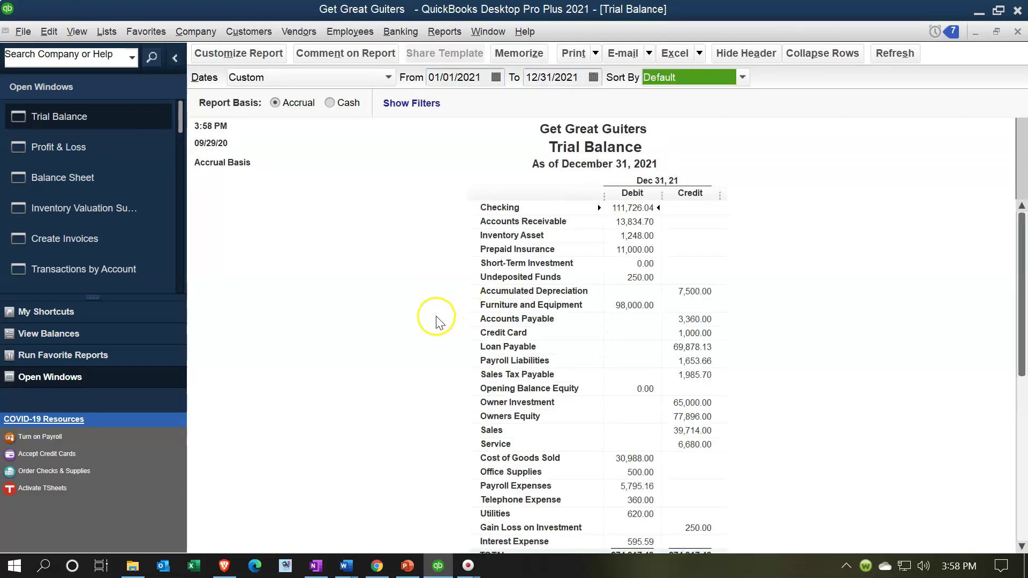
pyautogui.scroll(-1, 437, 320)
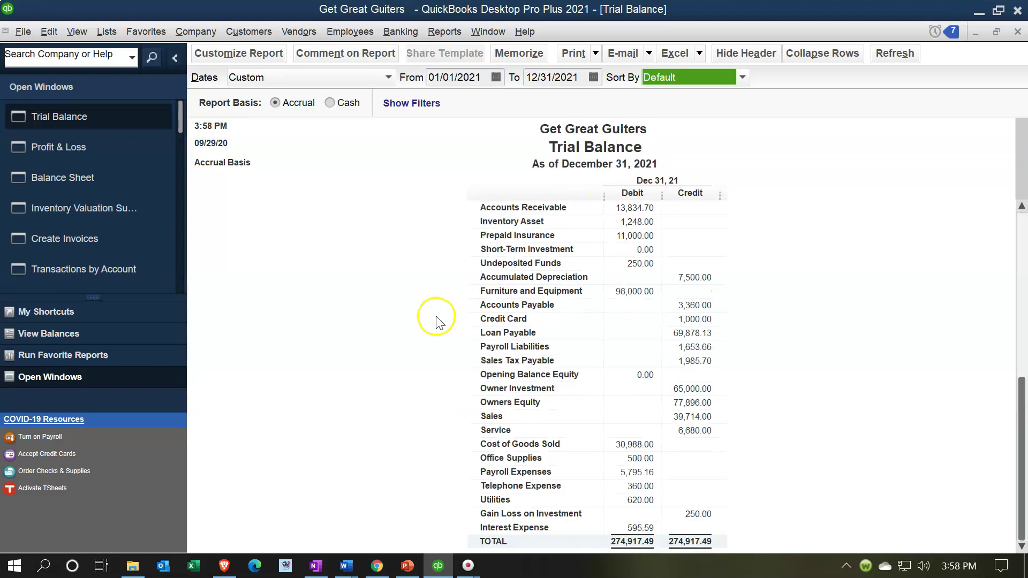